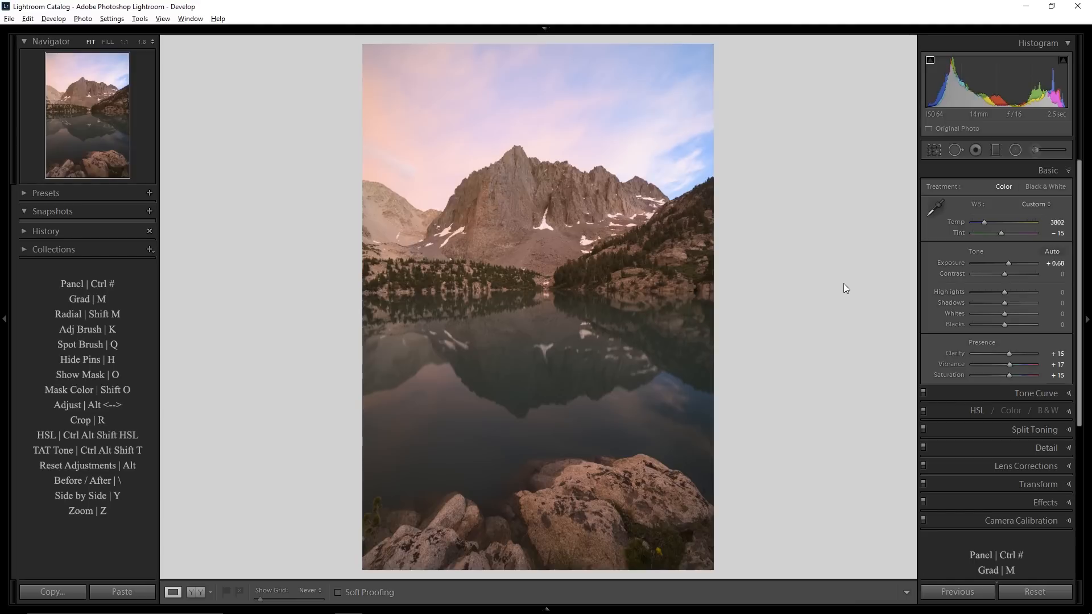
Add a graduated filter downward from the mountain to the lake, with Exposure -0.76 and Highlights -21.
left_click(994, 149)
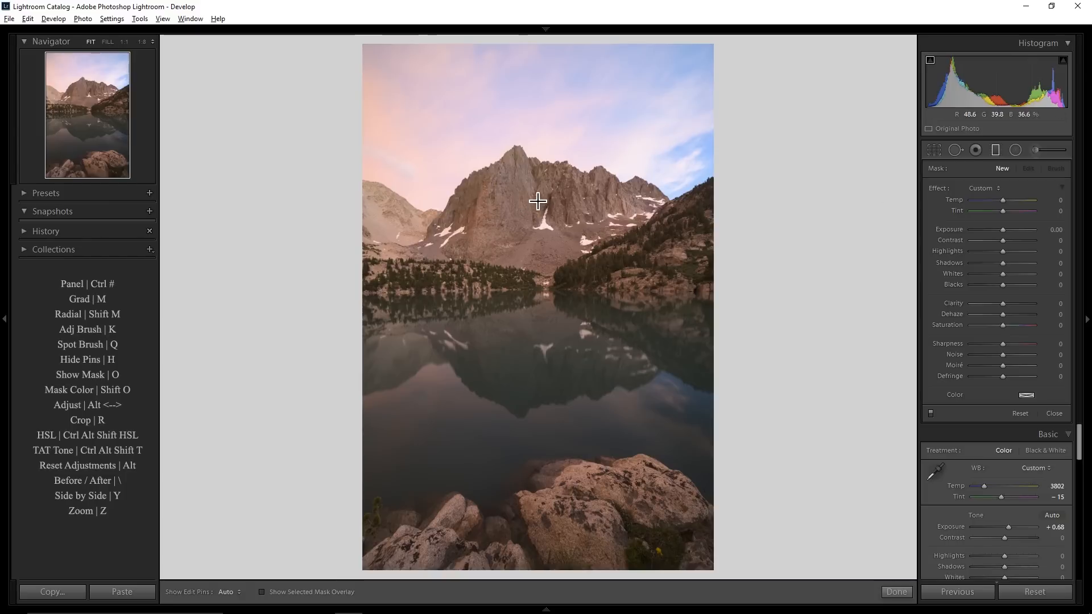
left_click_drag(532, 197, 535, 355)
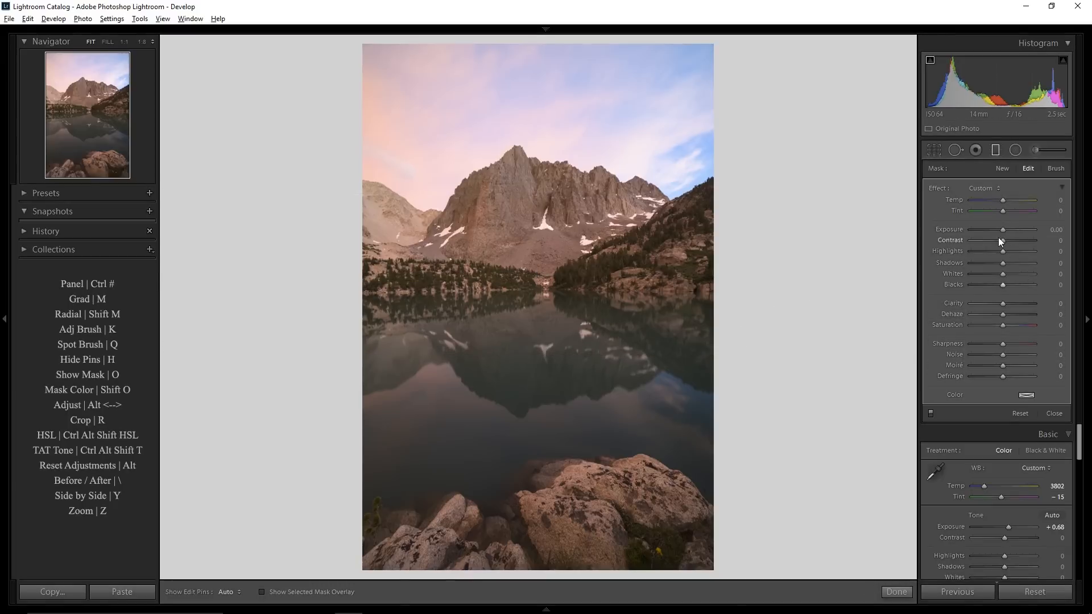
left_click_drag(1001, 230, 995, 228)
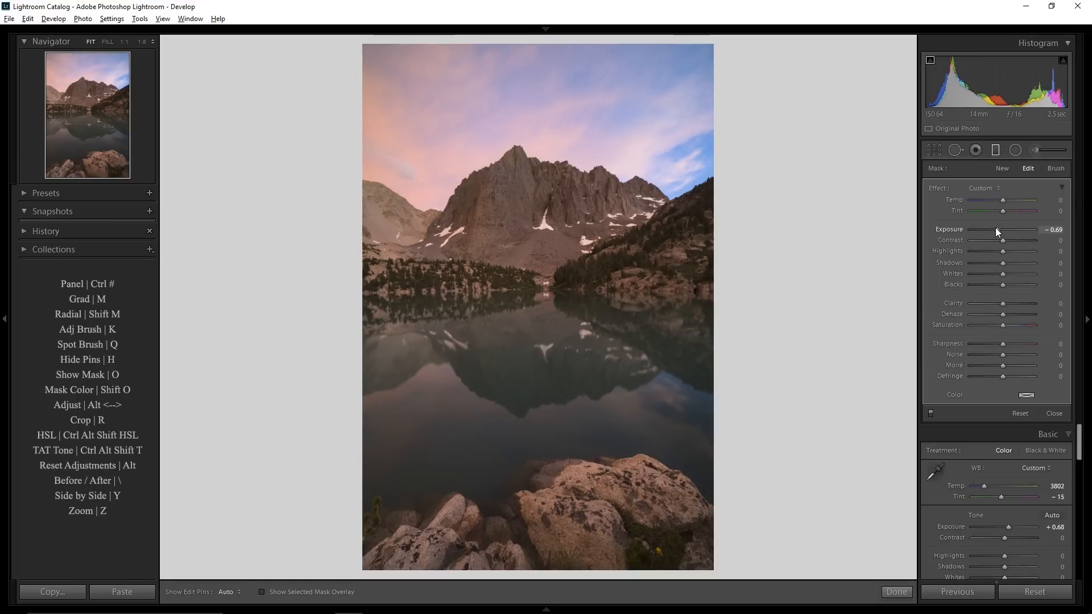
left_click_drag(996, 230, 998, 251)
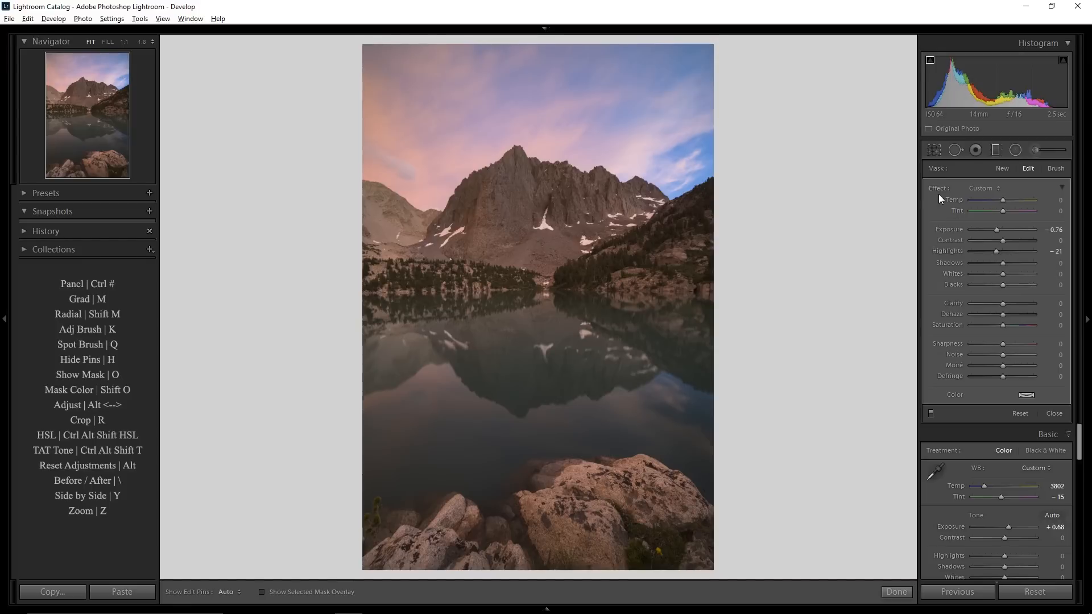
Save the graduated filter's current settings as a new effect preset called "Sky Darken".
left_click(986, 189)
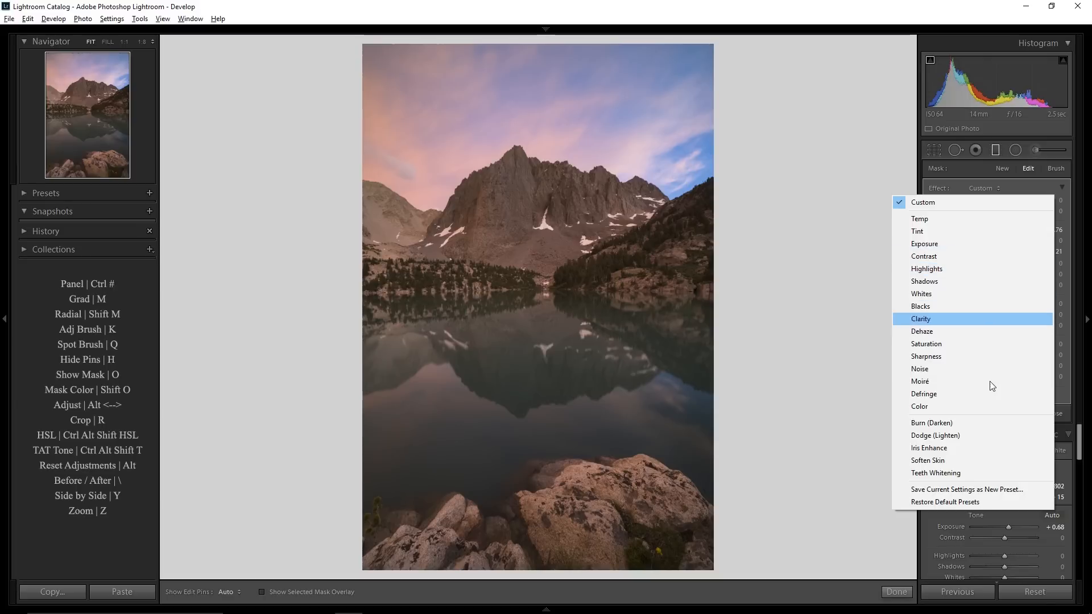
left_click(1019, 489)
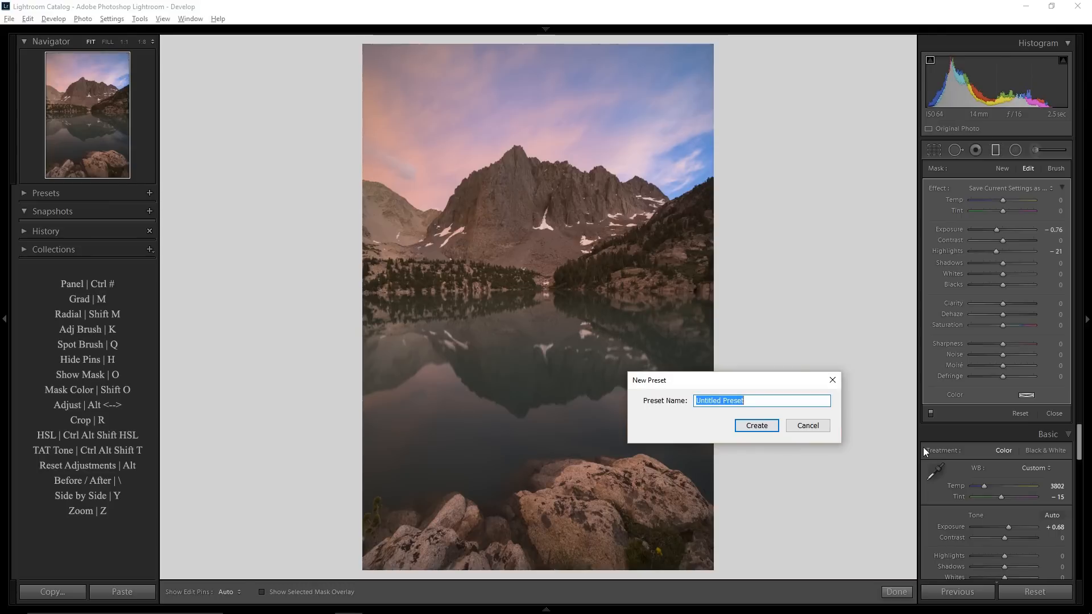
type("Sky Darken")
key("Return")
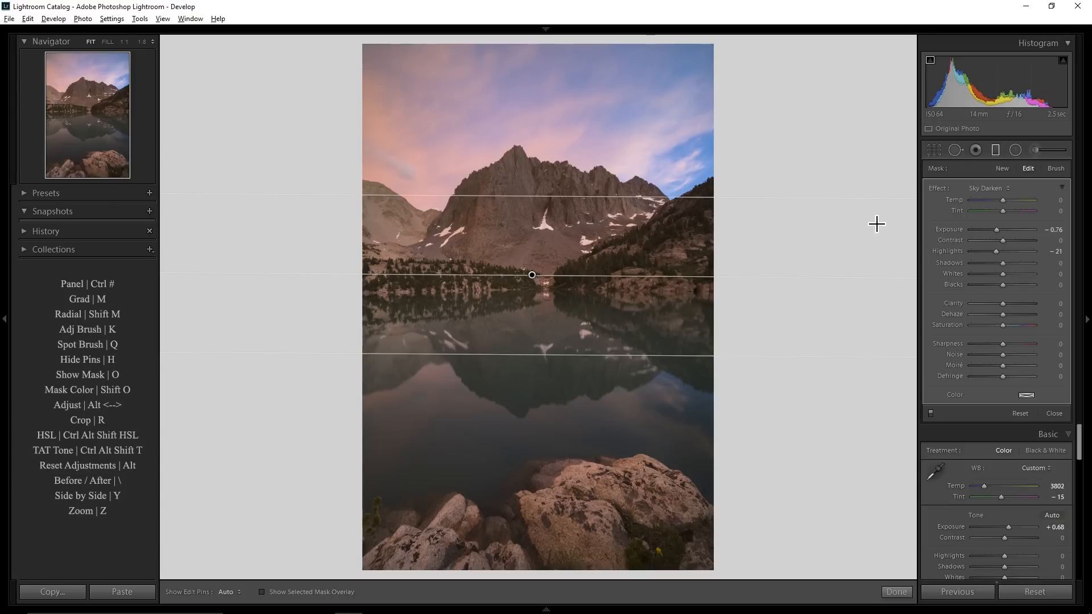
Reset the effect settings and add a second graduated filter upward from the lake to the mountain, with Exposure 0.54 and Shadows 19.
key("alt")
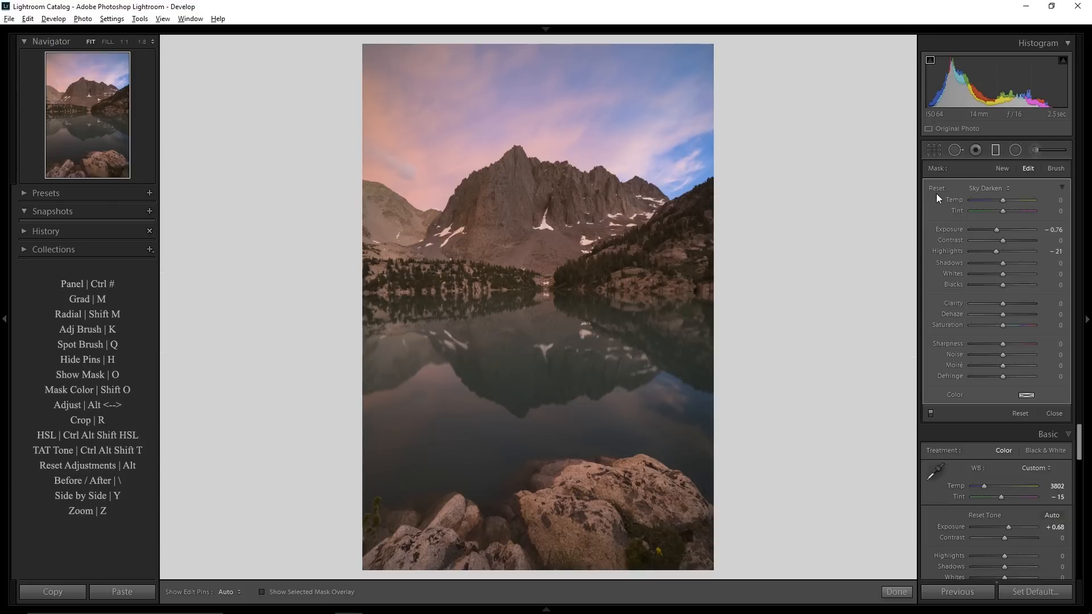
left_click(936, 189, "alt")
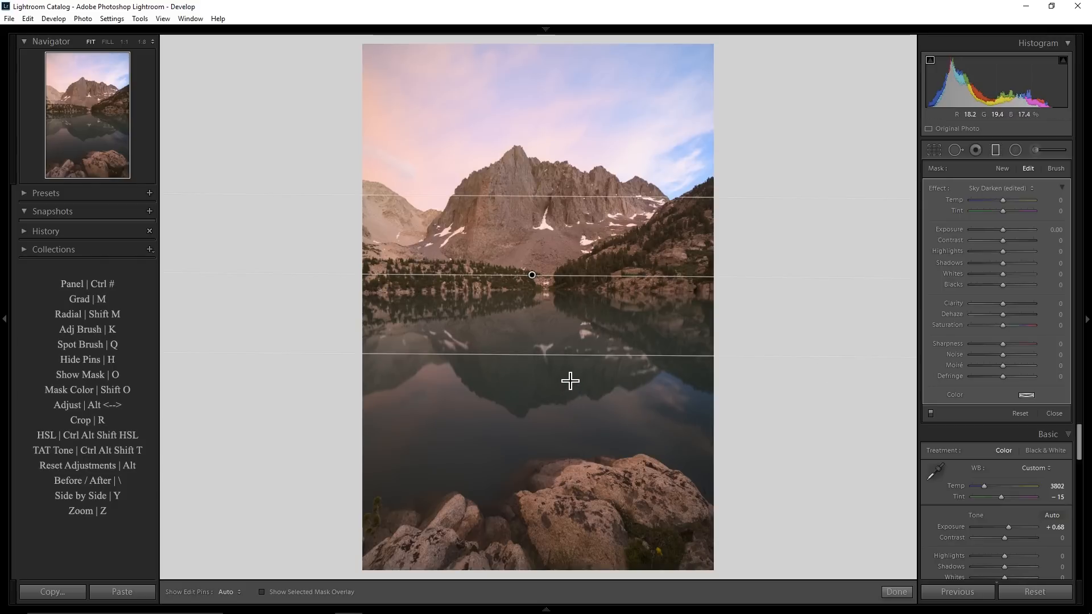
left_click_drag(555, 364, 564, 212)
left_click_drag(1005, 229, 1006, 228)
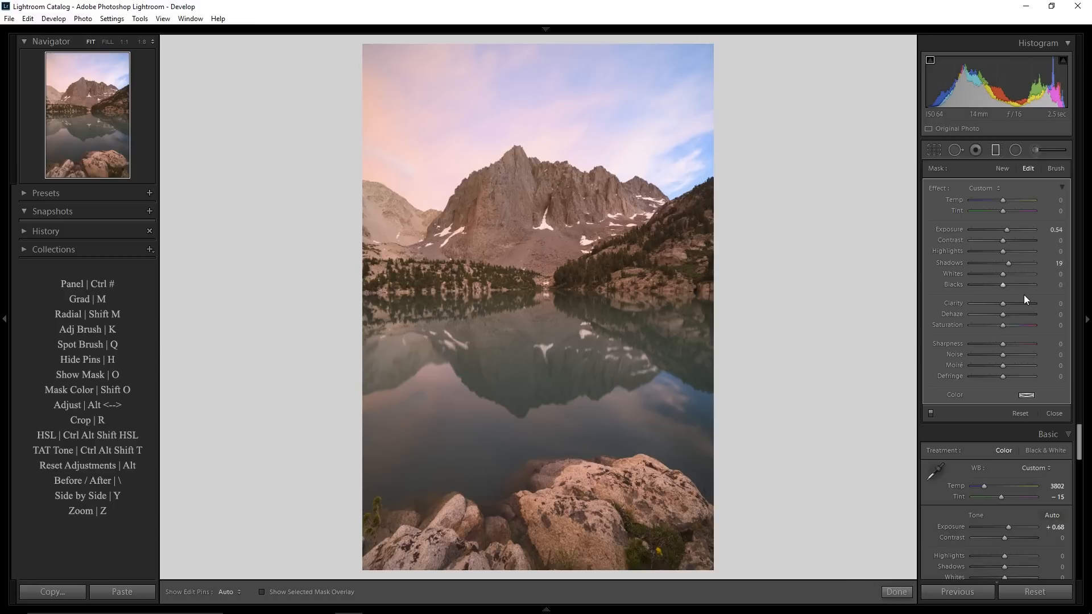
Save the second filter's current settings as a new effect preset called "Ground Lighten".
left_click(989, 188)
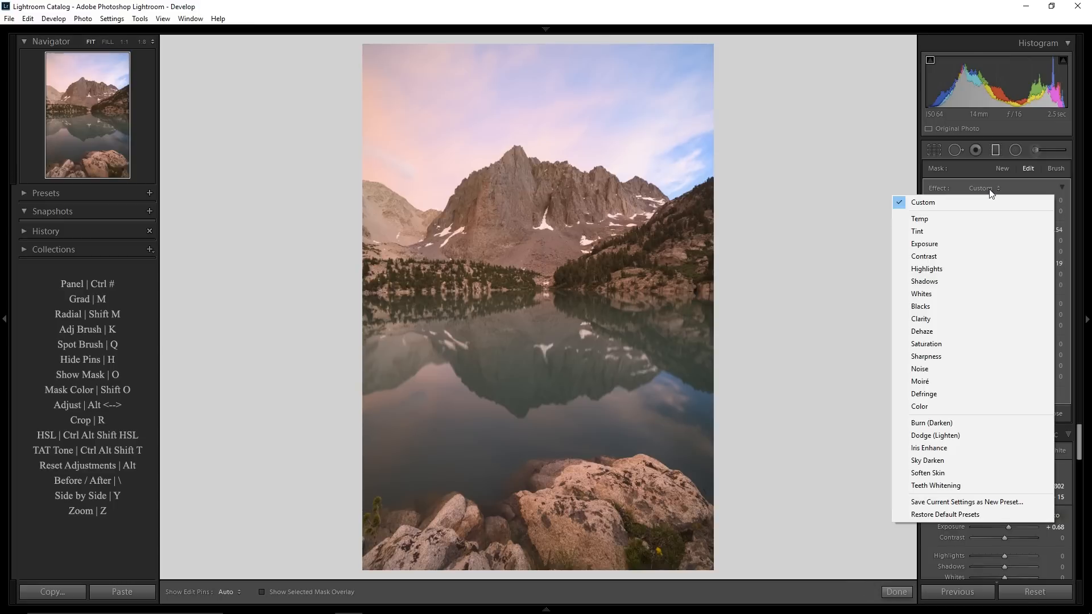
left_click(984, 501)
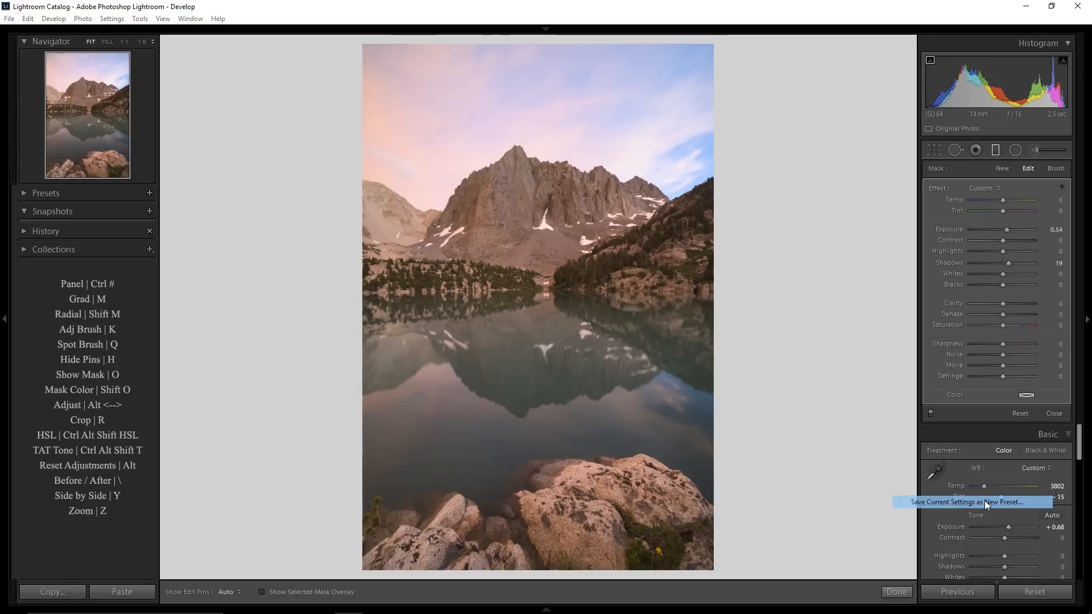
type("Grou")
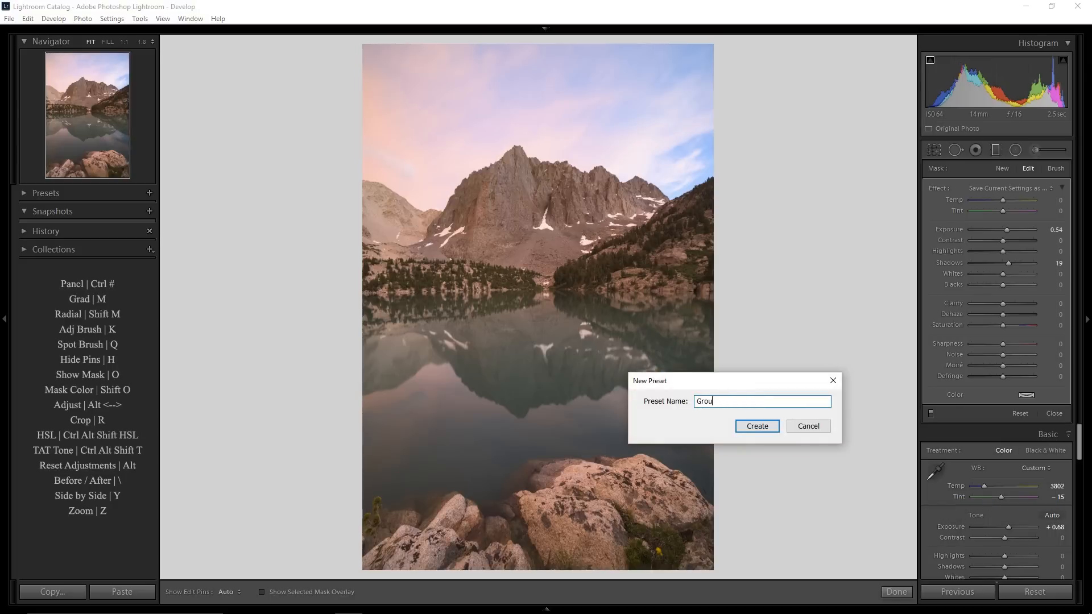
type("nd Lighten")
key("Return")
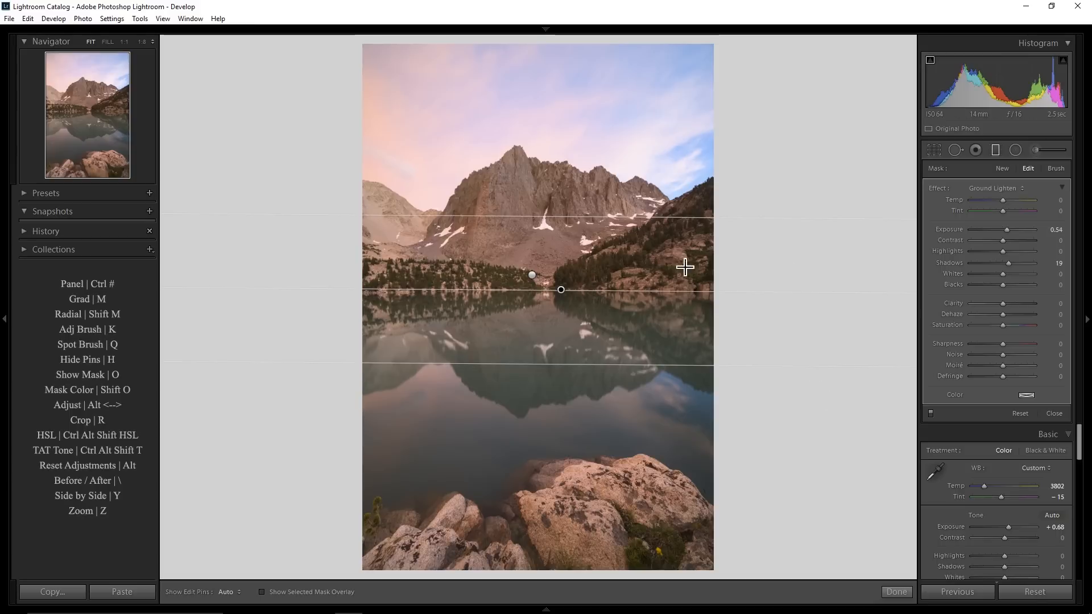
Revert the photo to the Saturation history state and add a Ground Lighten graduated filter upward from the lake to the mountain.
left_click(27, 230)
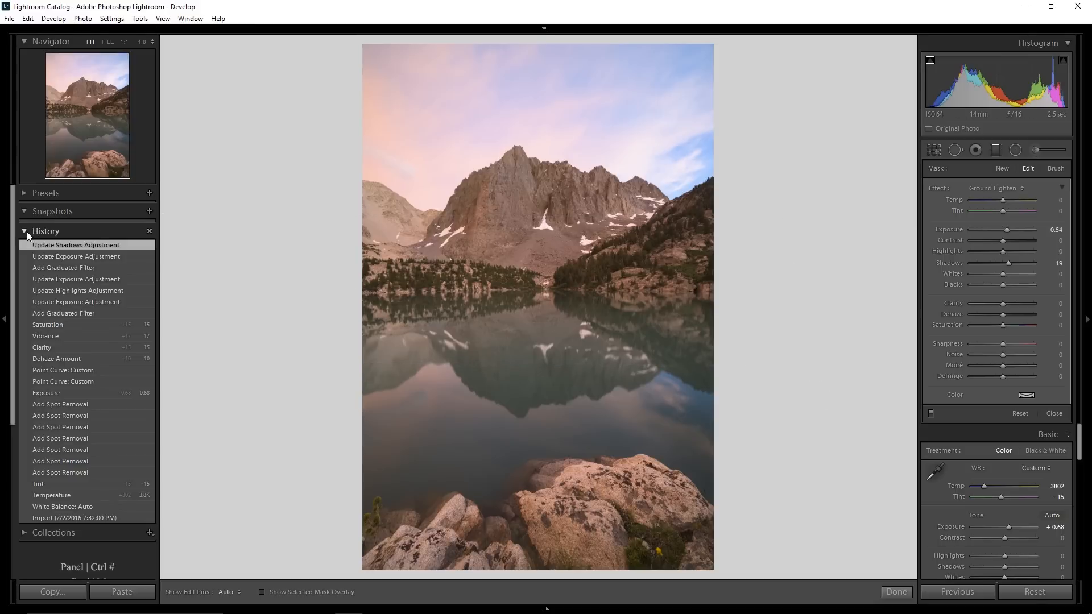
left_click(64, 323)
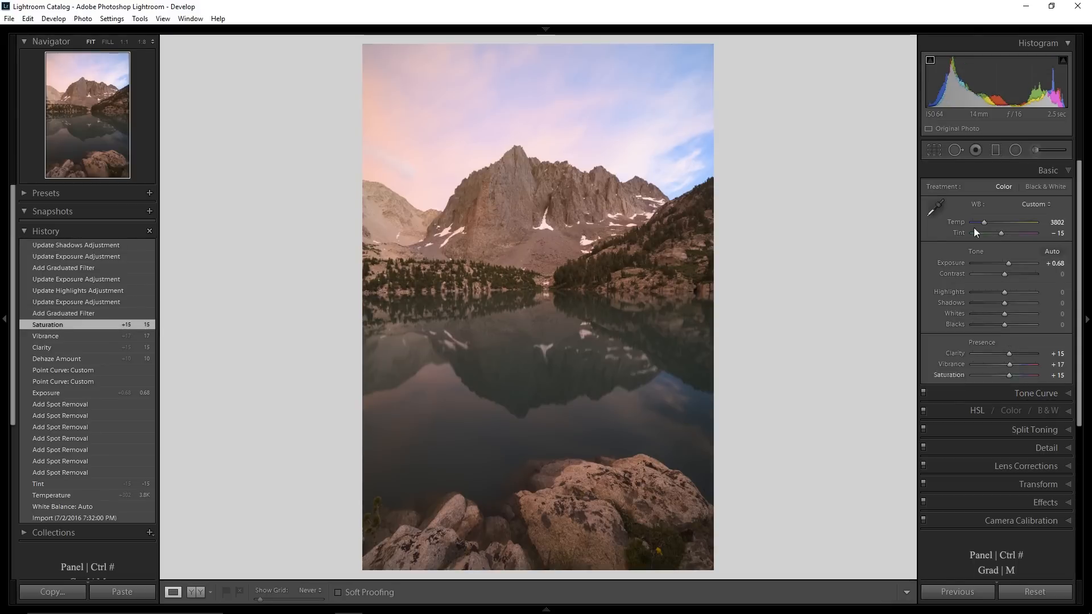
left_click(995, 150)
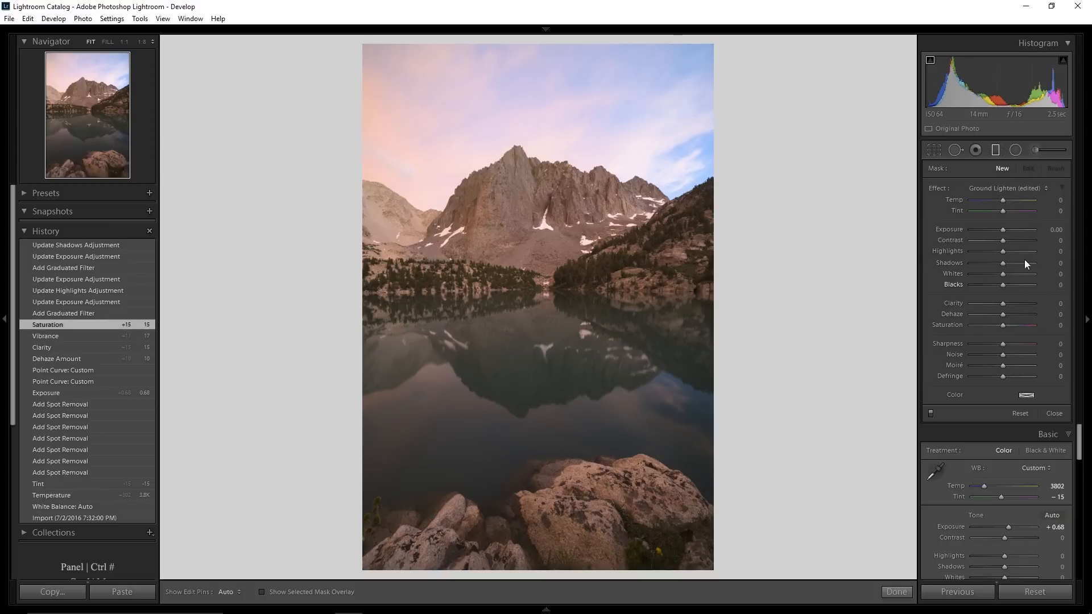
left_click(1017, 192)
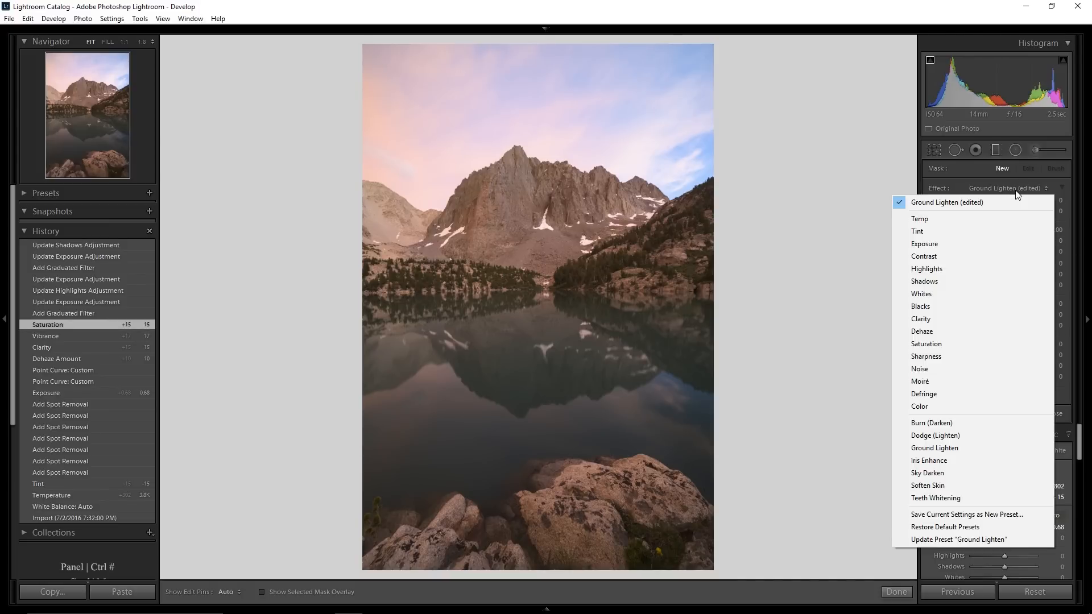
left_click(972, 448)
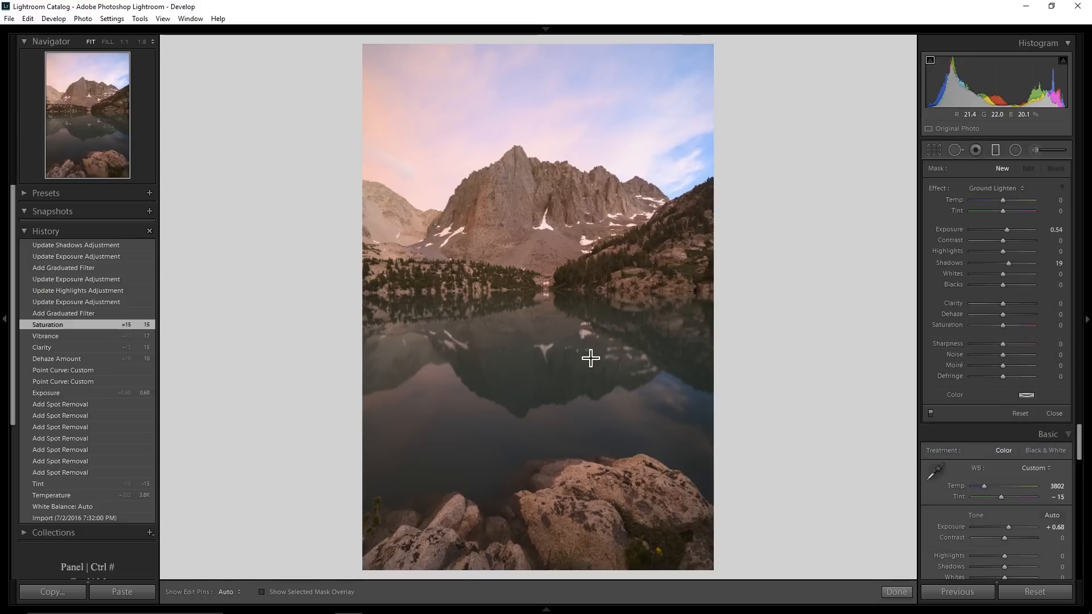
left_click_drag(546, 345, 548, 230)
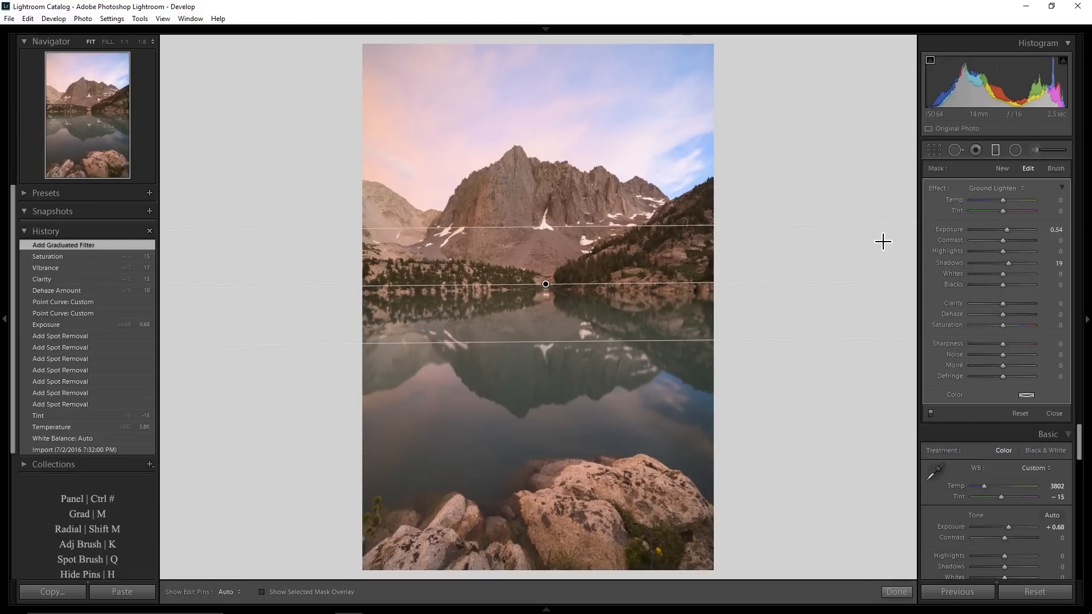
Add a new graduated filter with the Sky Darken preset downward from the mountain to the lake, and finish filter editing.
left_click(1001, 167)
left_click(1010, 188)
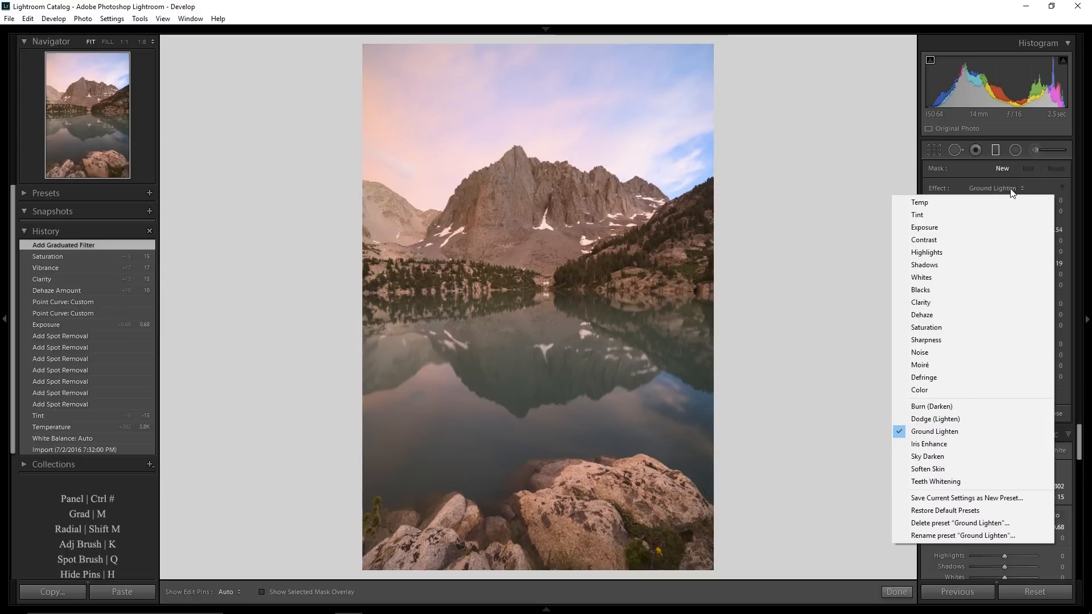
left_click(975, 455)
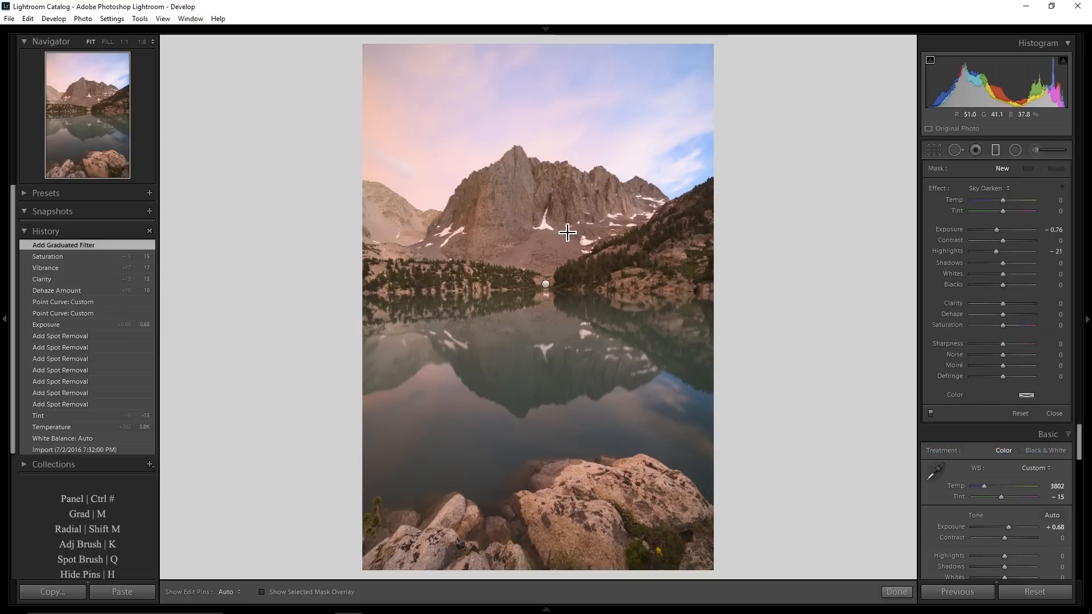
left_click_drag(547, 212, 551, 337)
left_click(1054, 414)
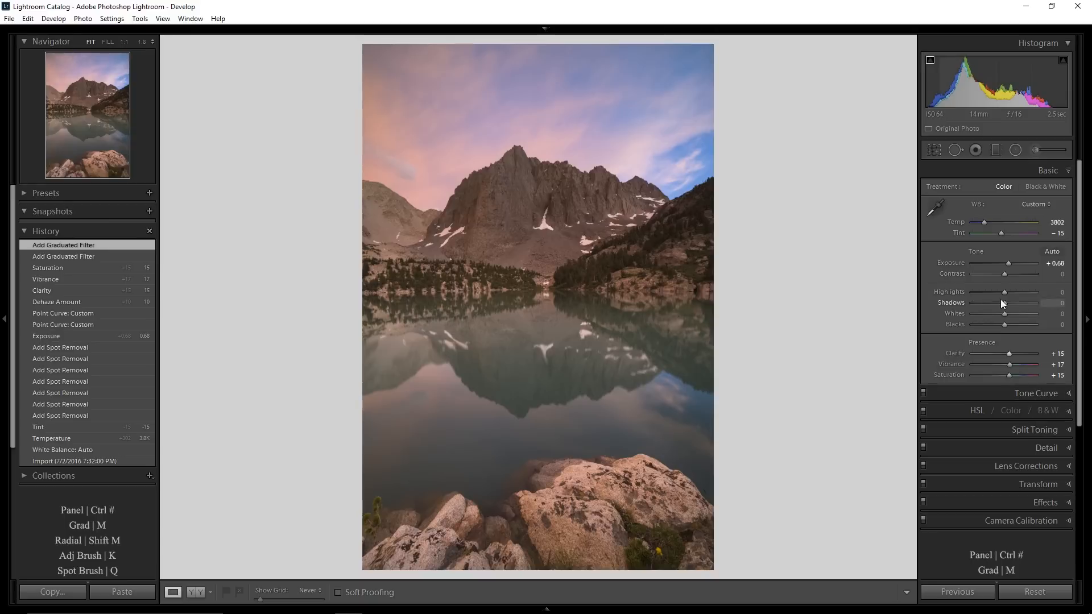
Set Highlights to -1, raise the tone curve's upper point to about 77.6 / 89.4 %, and remove the extra lower point.
left_click_drag(1005, 294, 1005, 292)
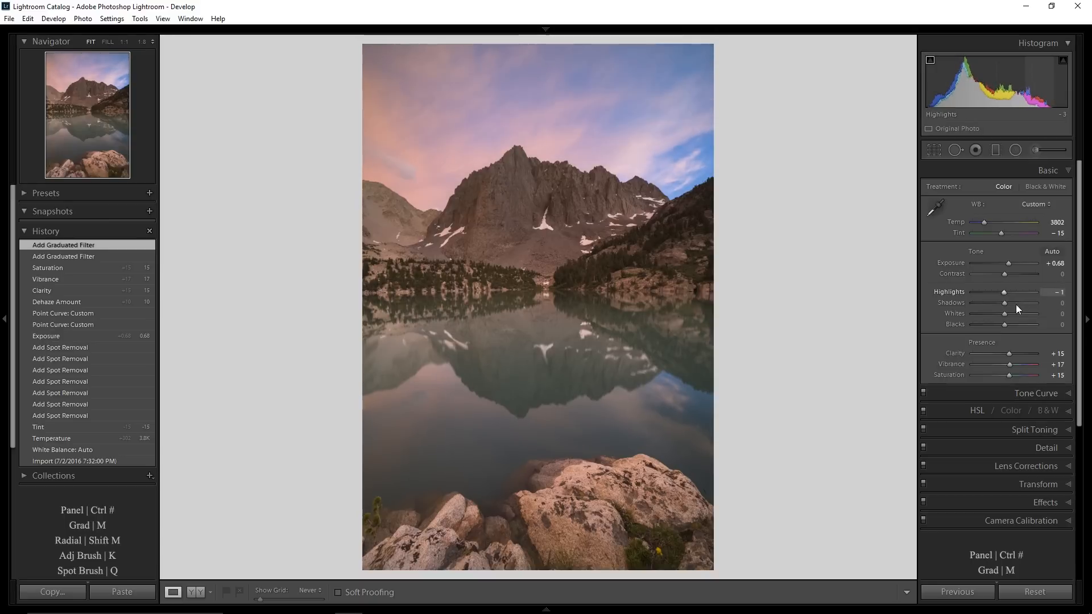
left_click(1052, 394)
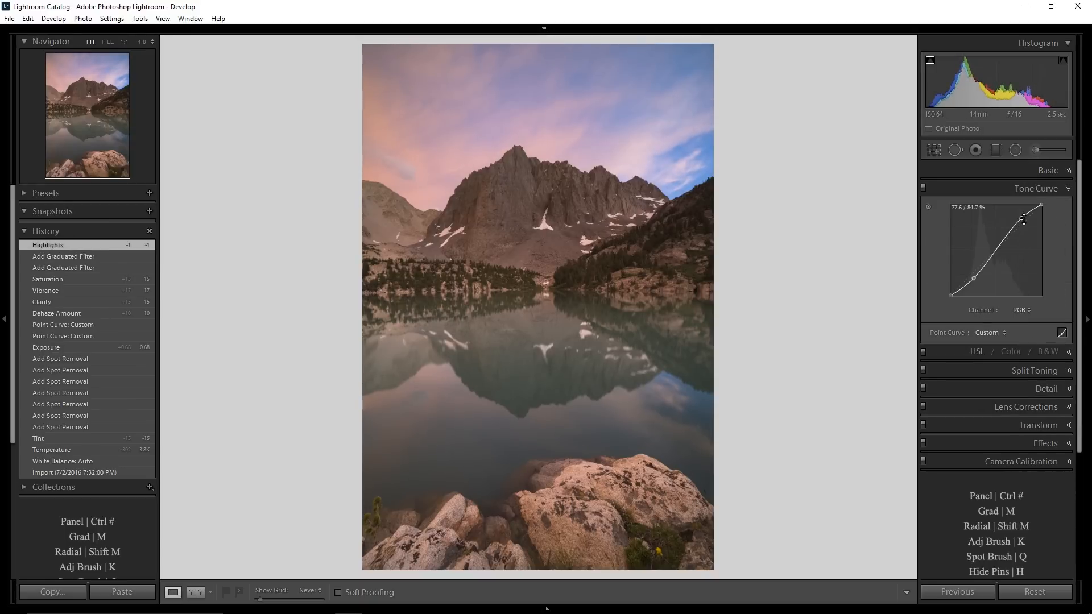
left_click_drag(1024, 220, 1024, 216)
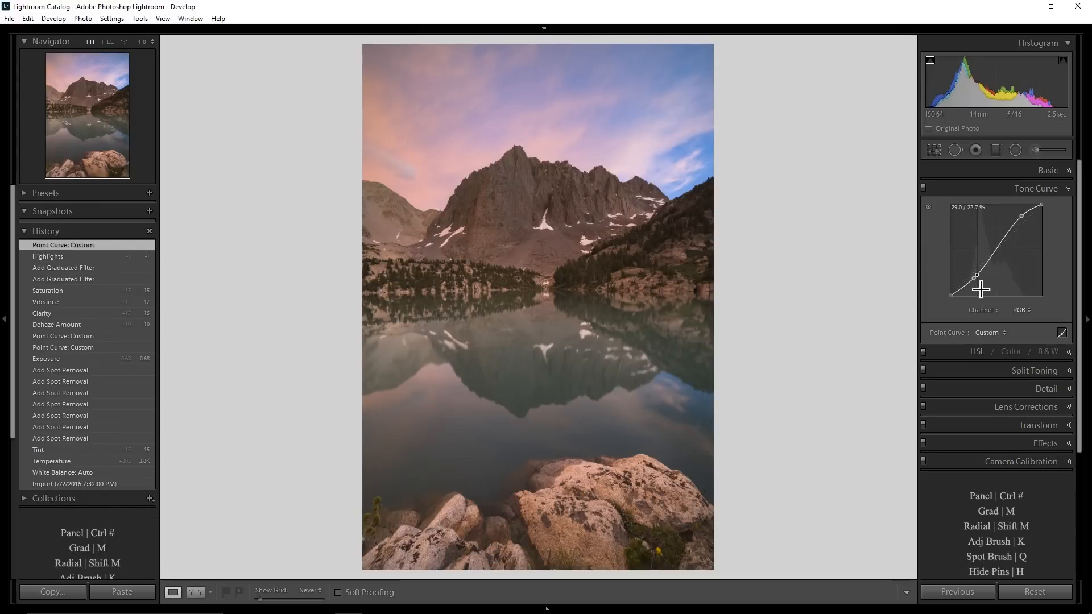
left_click_drag(1022, 218, 1019, 215)
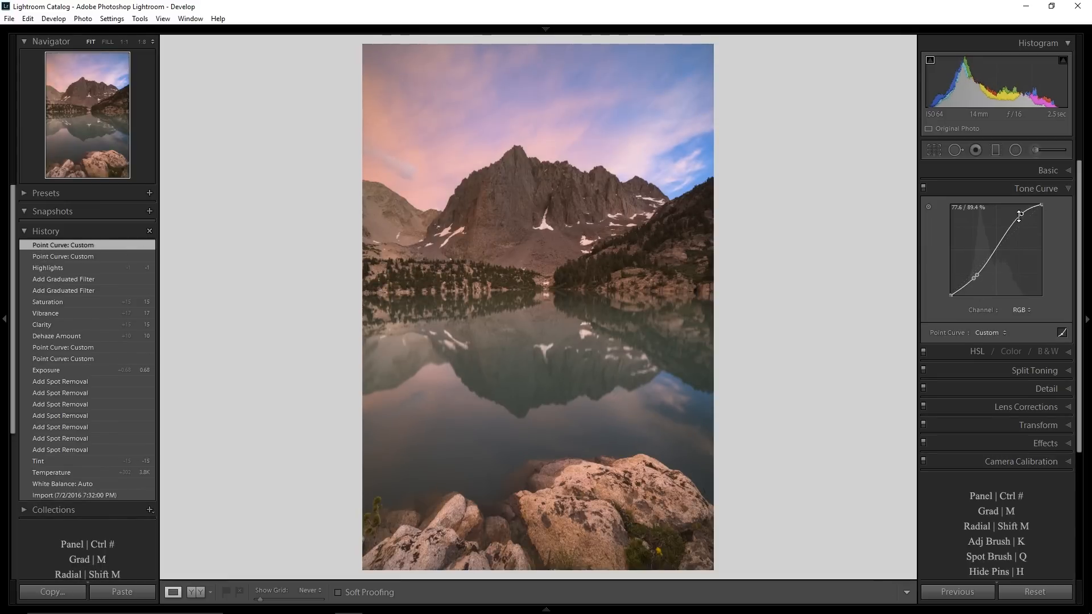
left_click_drag(977, 275, 875, 275)
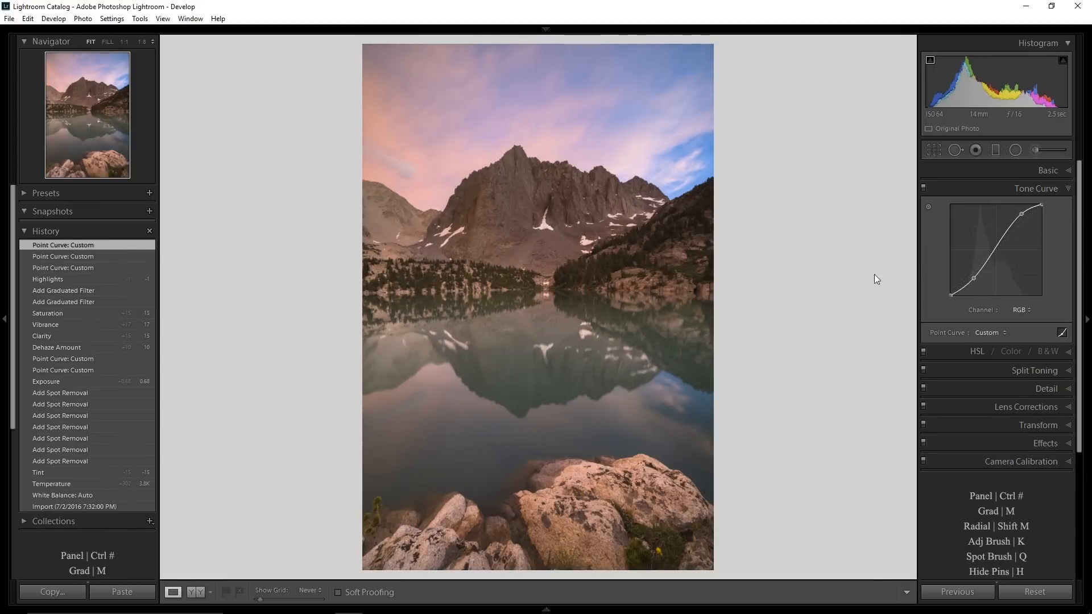
left_click_drag(973, 277, 974, 279)
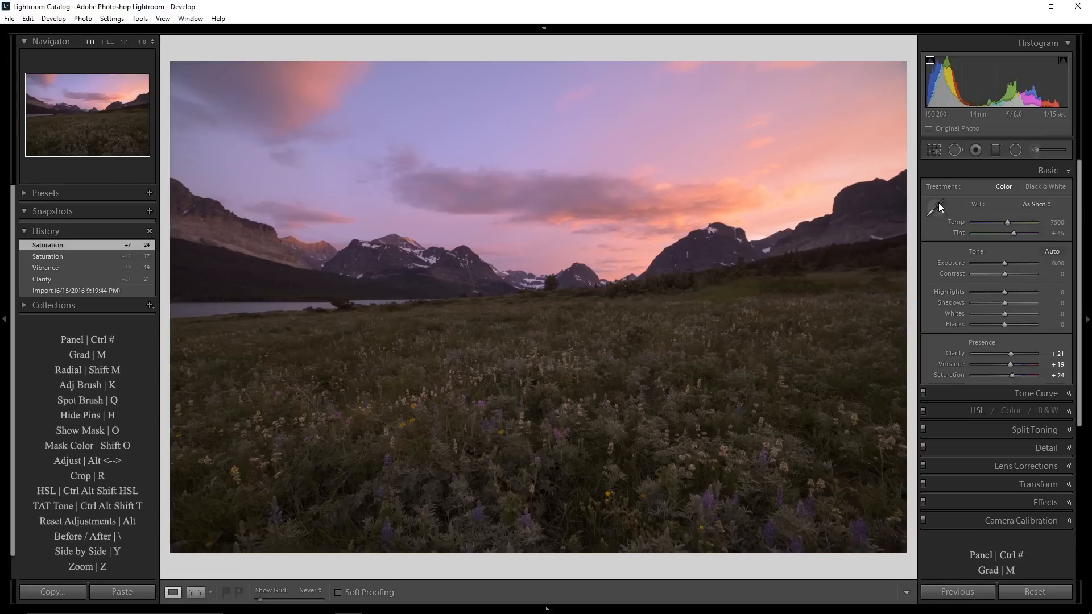
On the meadow photo, add a Sky Darken graduated filter downward across the horizon and a Ground Lighten filter upward across it.
left_click(1000, 151)
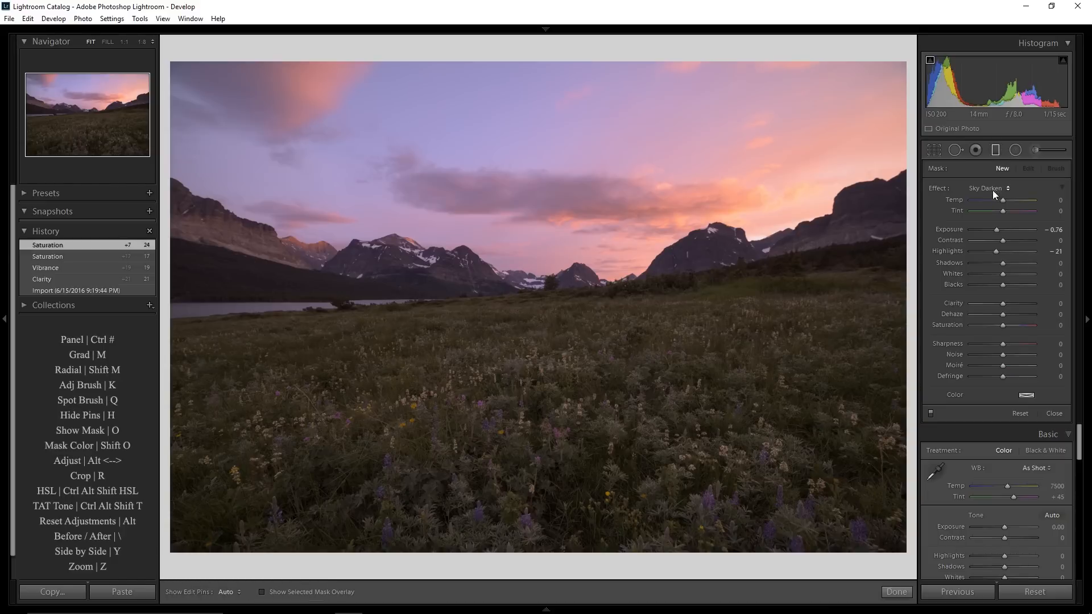
left_click_drag(545, 245, 551, 325)
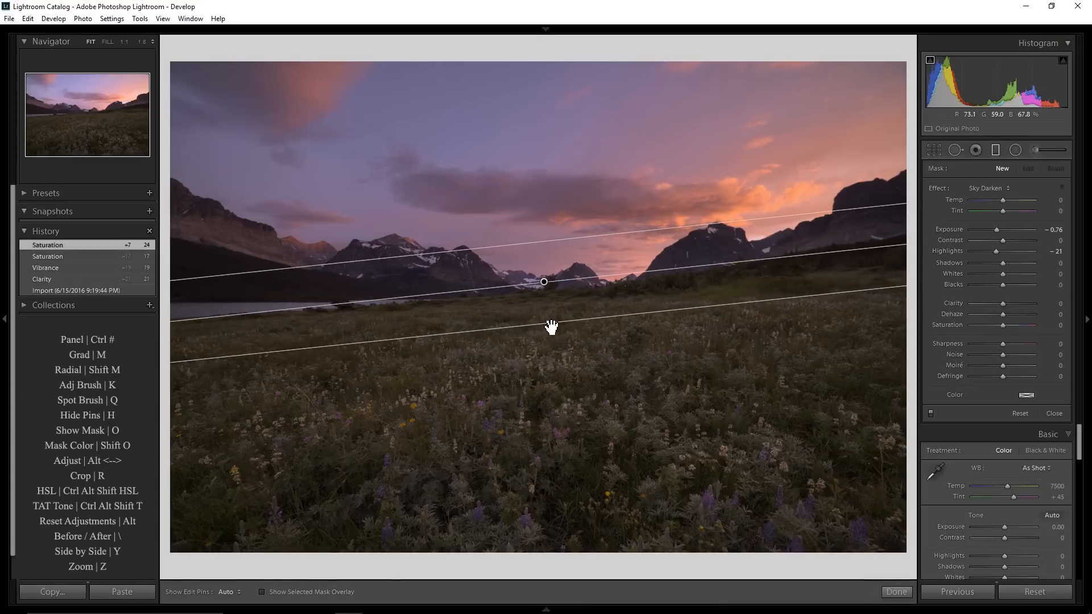
left_click(1002, 168)
left_click(990, 188)
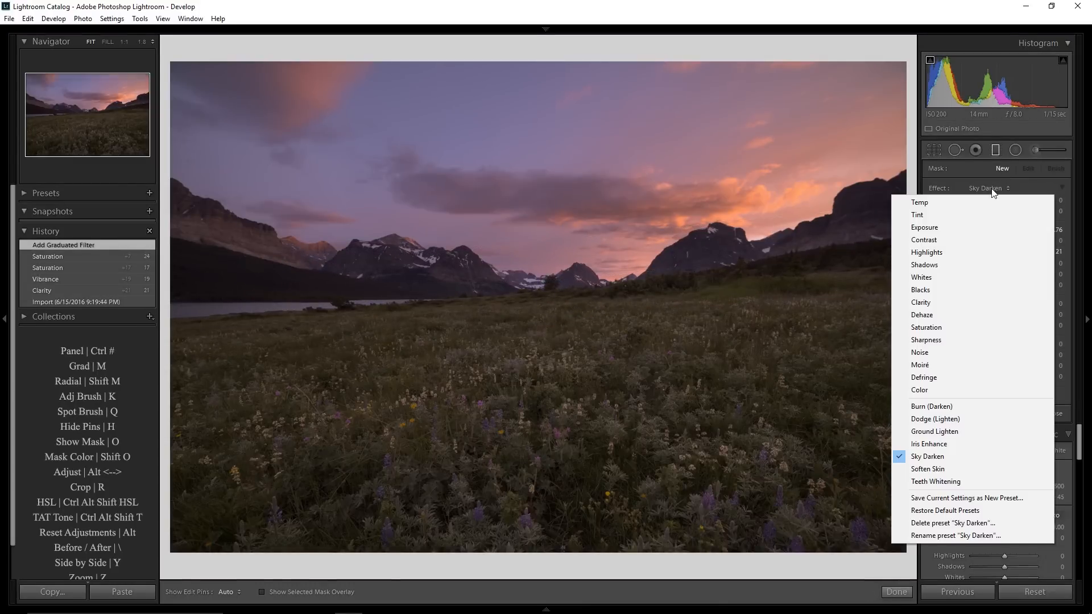
left_click(960, 430)
left_click_drag(546, 330, 559, 227)
key("Return")
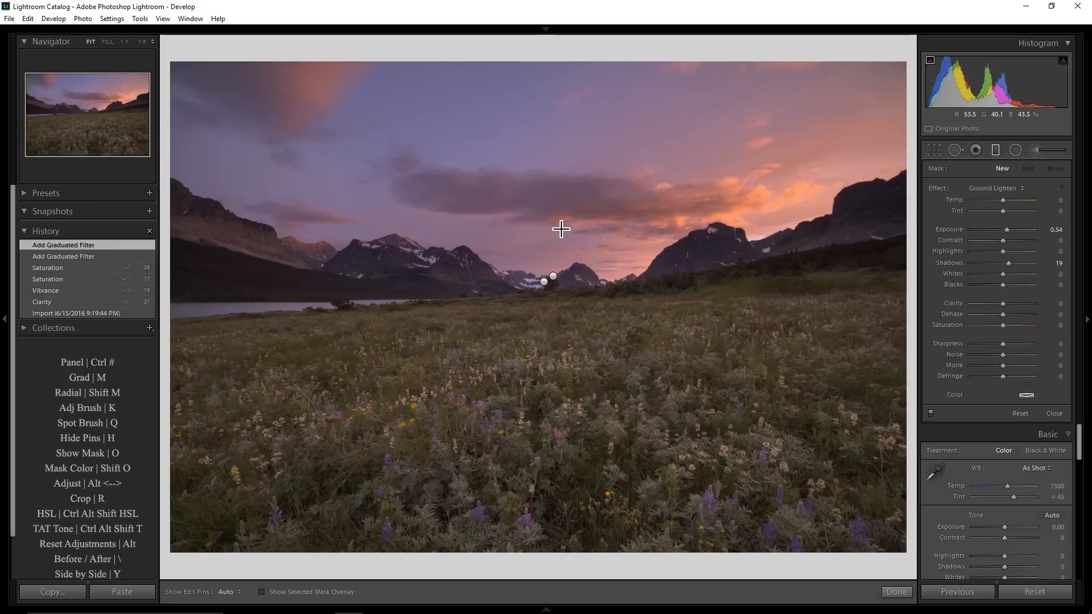
left_click(1054, 413)
Set the meadow photo's overall Exposure to +1.04 and its white balance to Auto.
left_click_drag(1005, 264, 1013, 264)
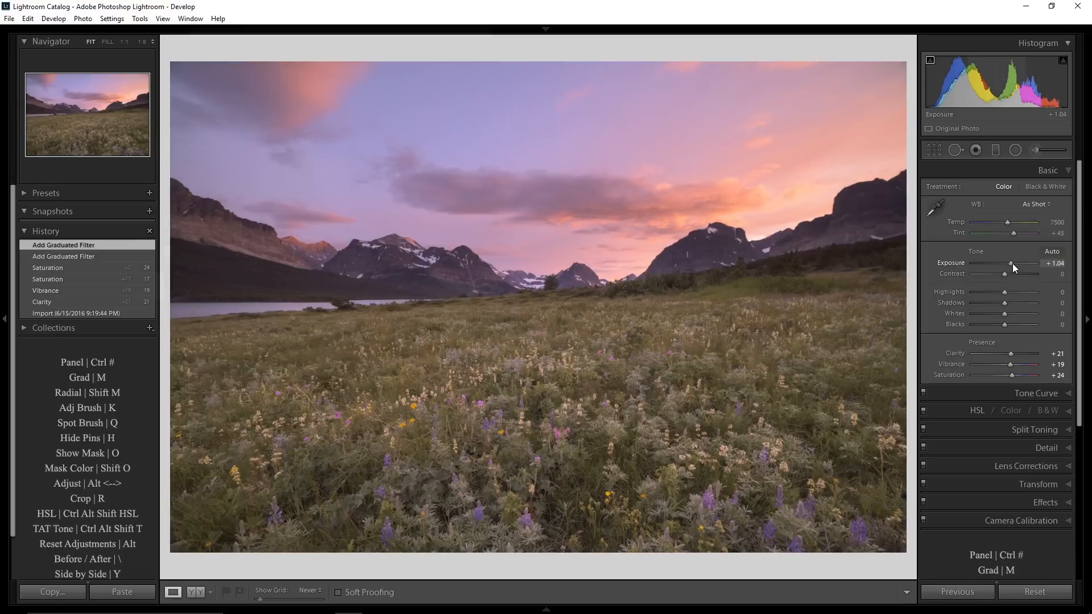
left_click(1037, 204)
left_click(1030, 230)
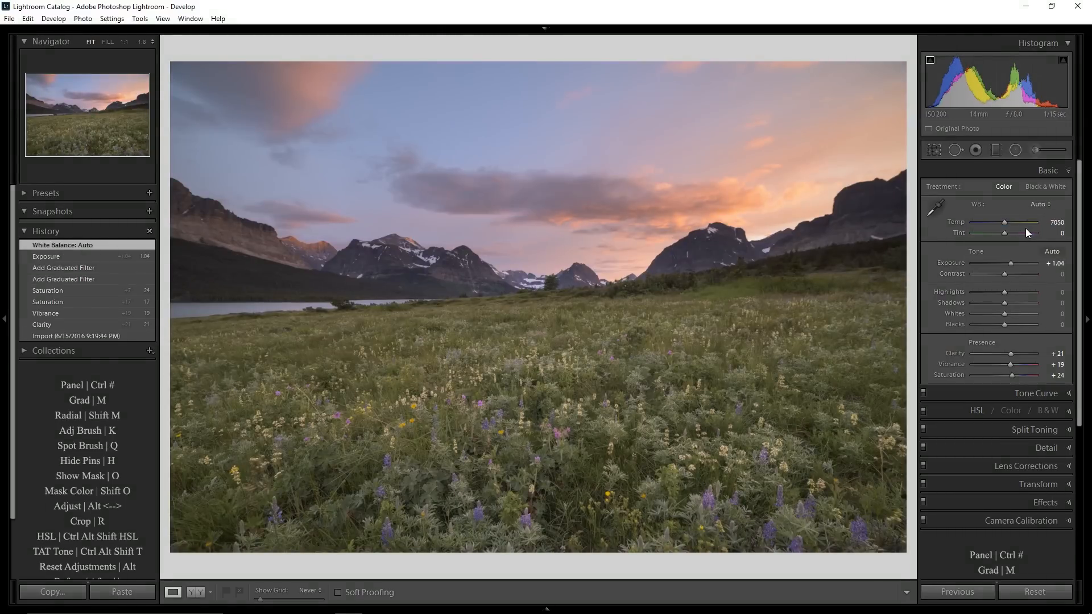
Return the white balance to As Shot, fine-tune it to Temp 6865 and Tint +36, and compare against the state before the graduated filters.
left_click(1034, 205)
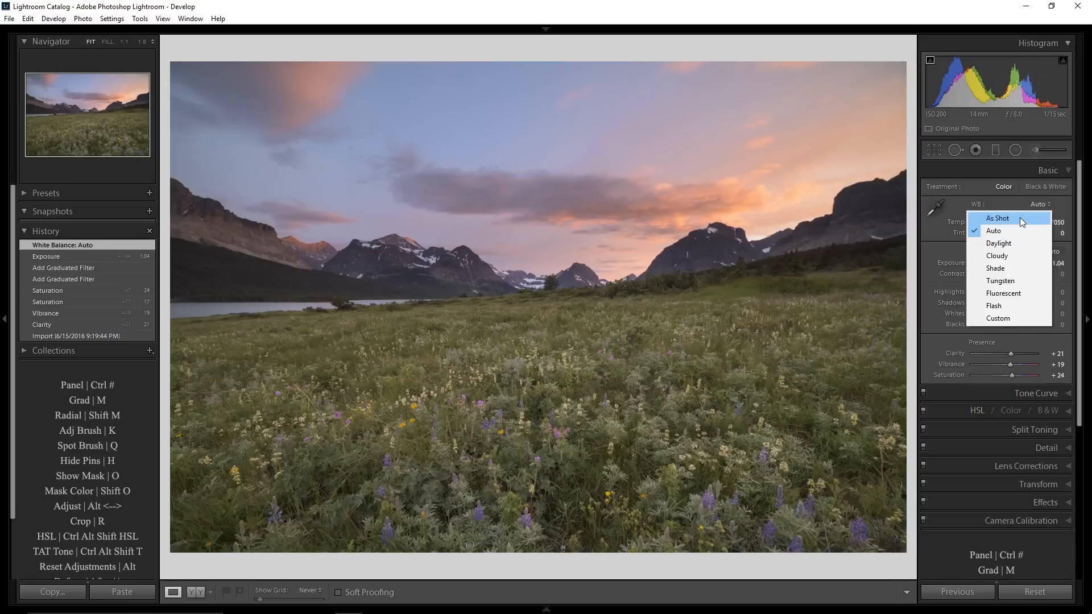
left_click(1019, 217)
left_click_drag(1008, 230, 1004, 221)
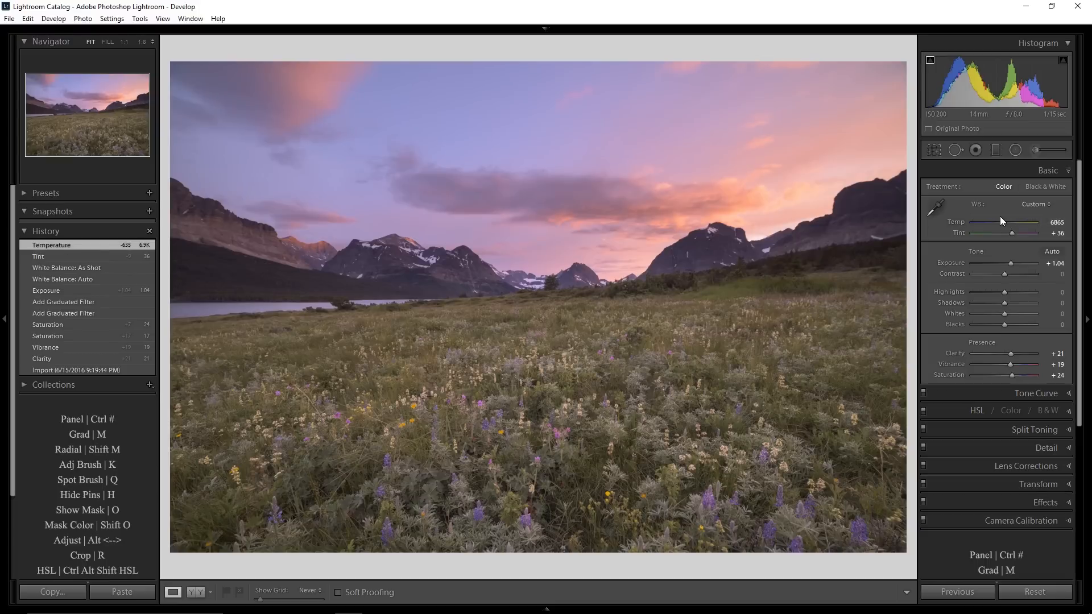
left_click(102, 322)
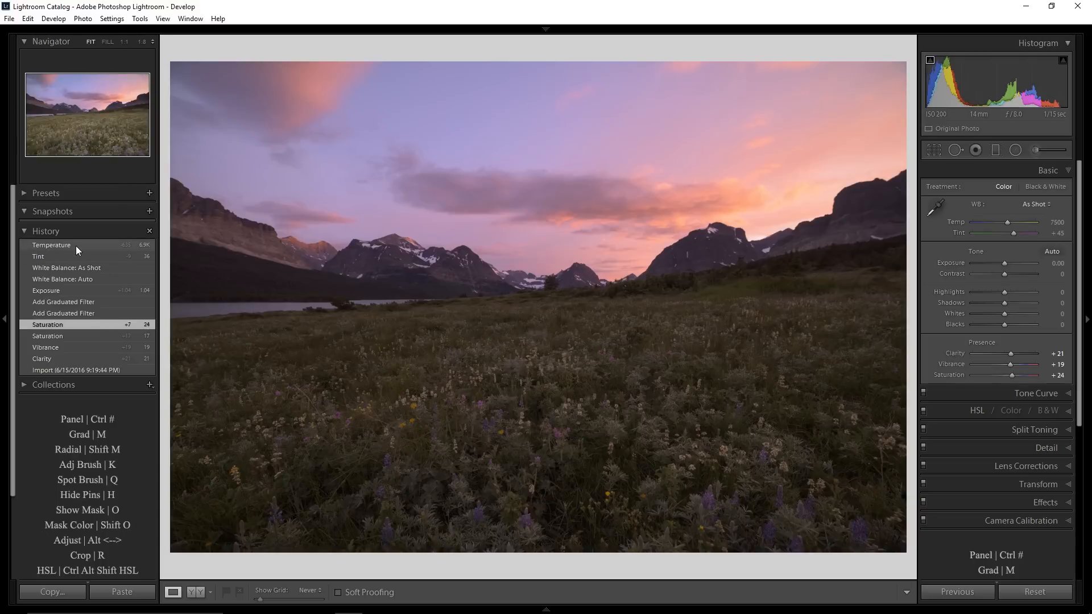
left_click(77, 245)
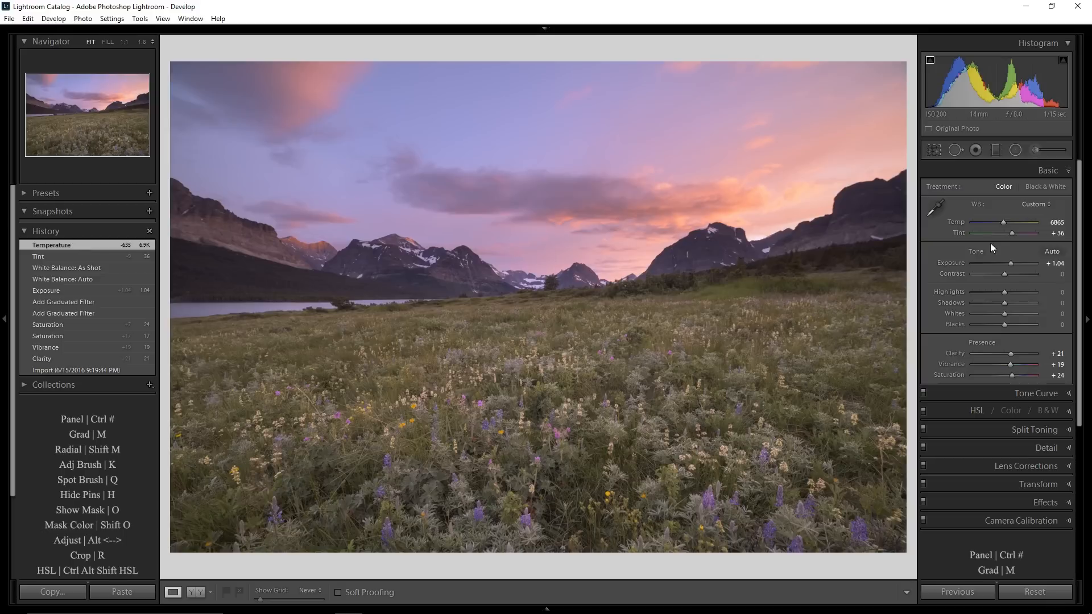
Check the effect presets across the Graduated Filter, Radial Filter and Adjustment Brush tools.
left_click(995, 151)
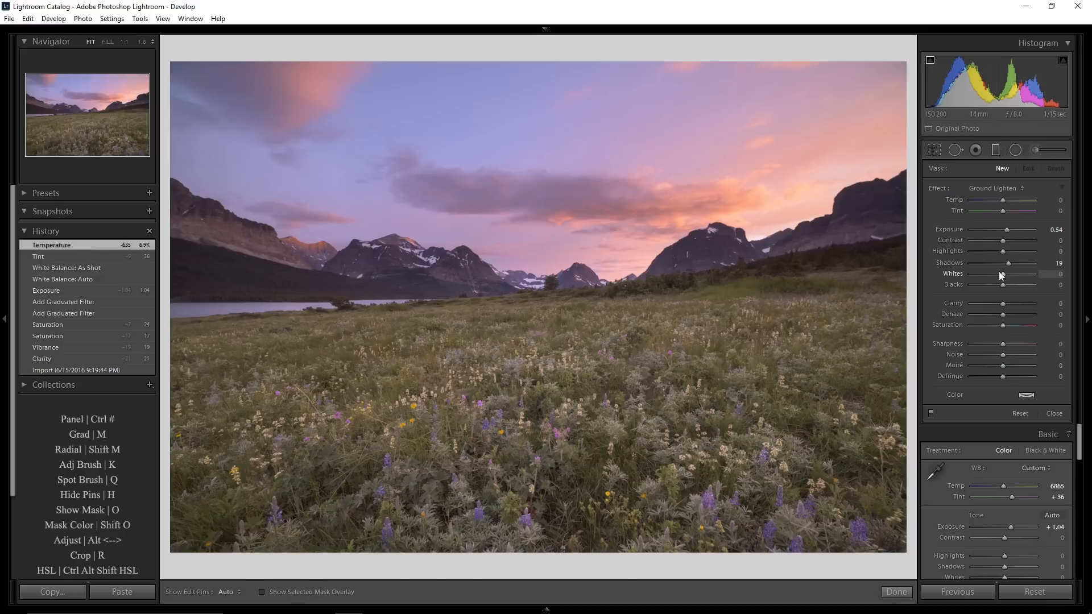
left_click(1014, 151)
left_click(1012, 188)
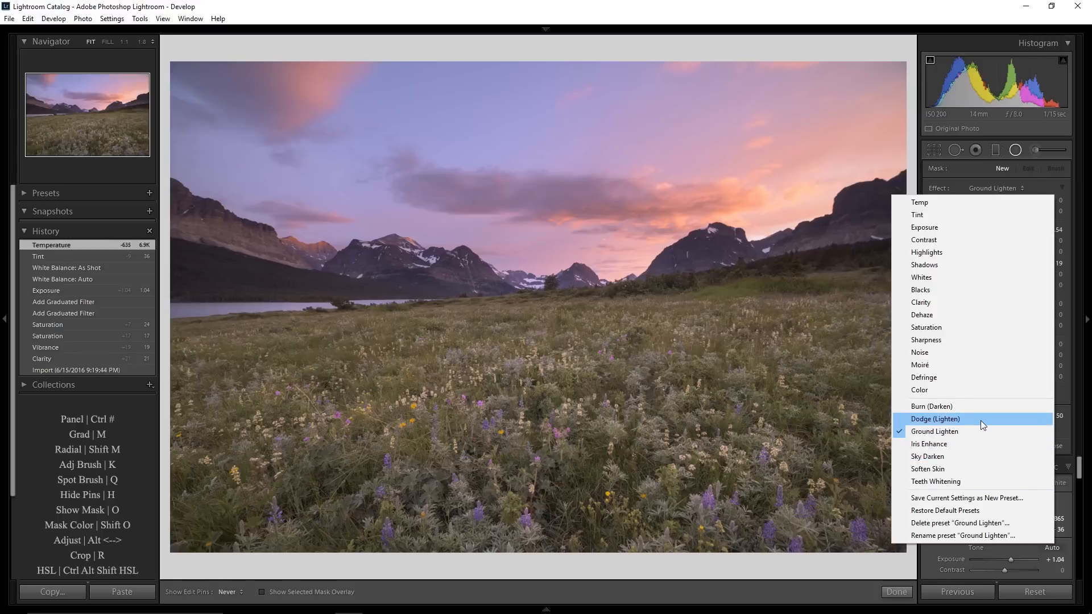
left_click(1049, 152)
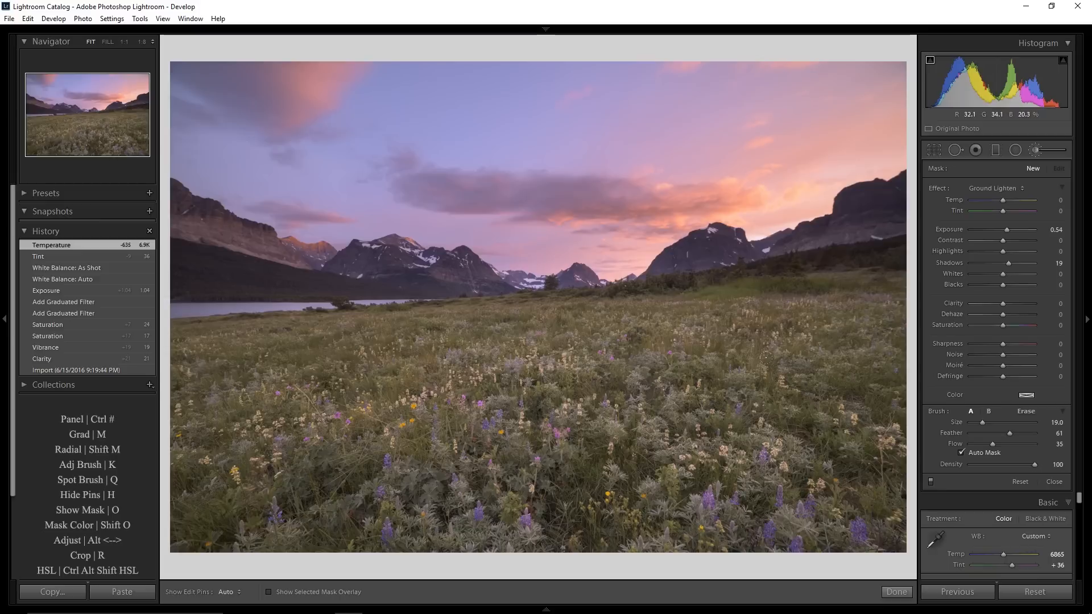
Reset the radial filter effect settings, add a large centred radial filter with Tint 48, and compare the photo with and without it.
left_click(1016, 151)
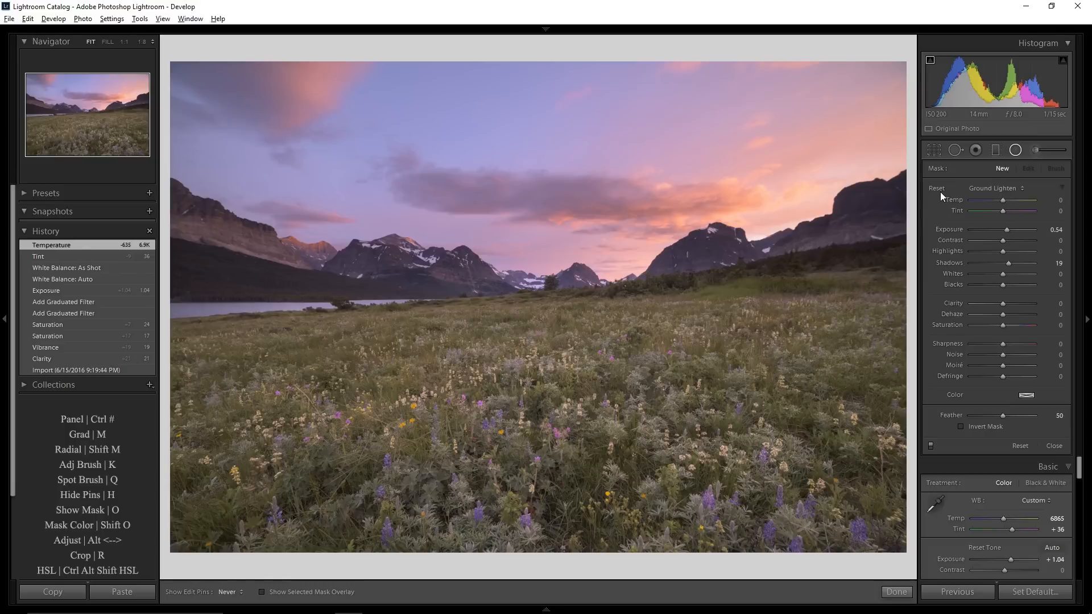
left_click(940, 190, "alt")
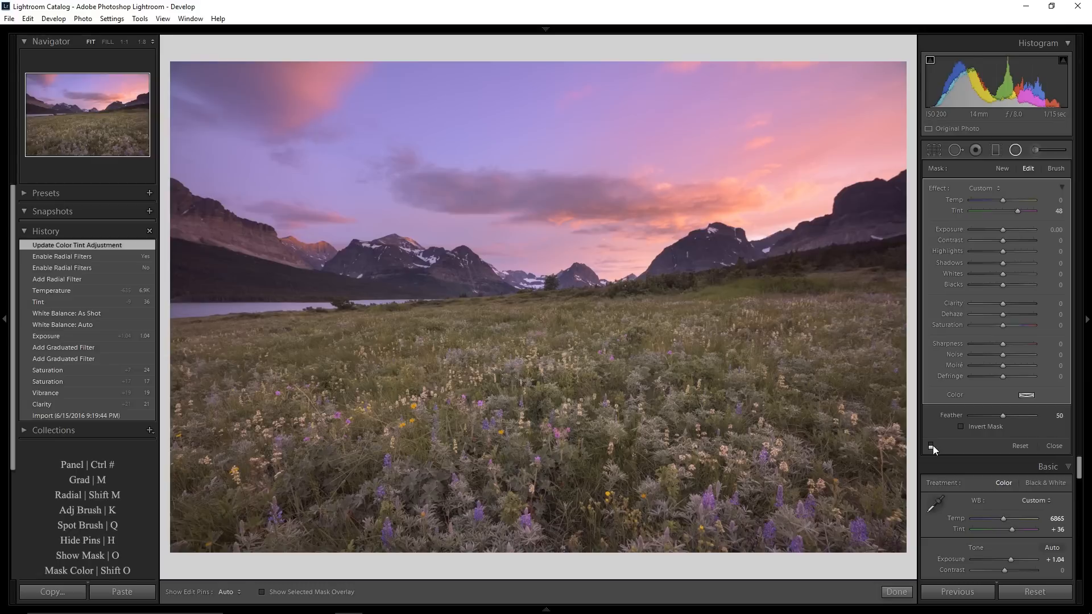
left_click(932, 445)
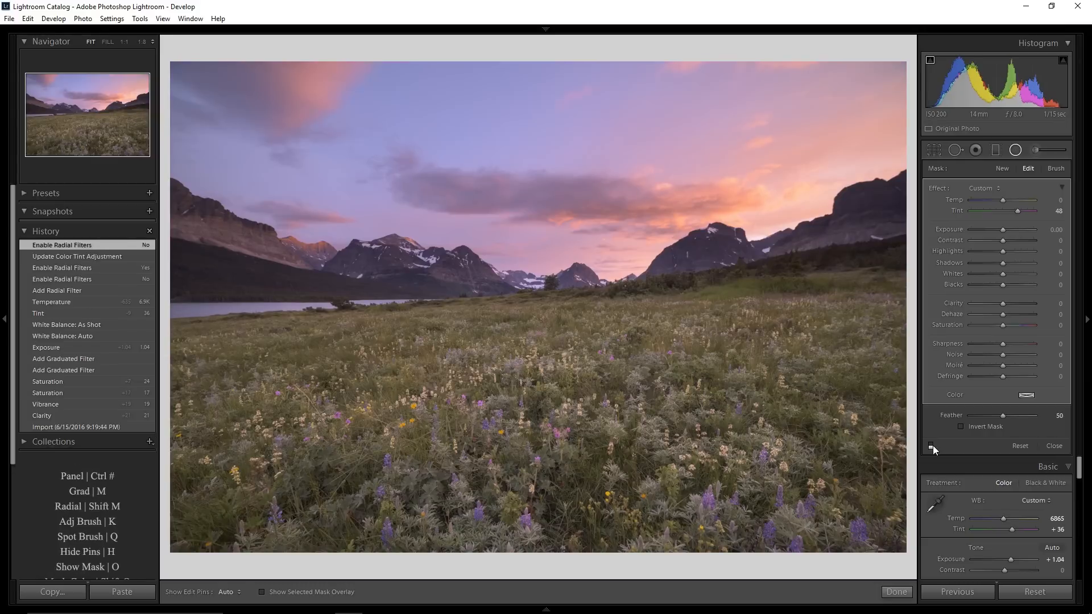
left_click(931, 445)
left_click(932, 445)
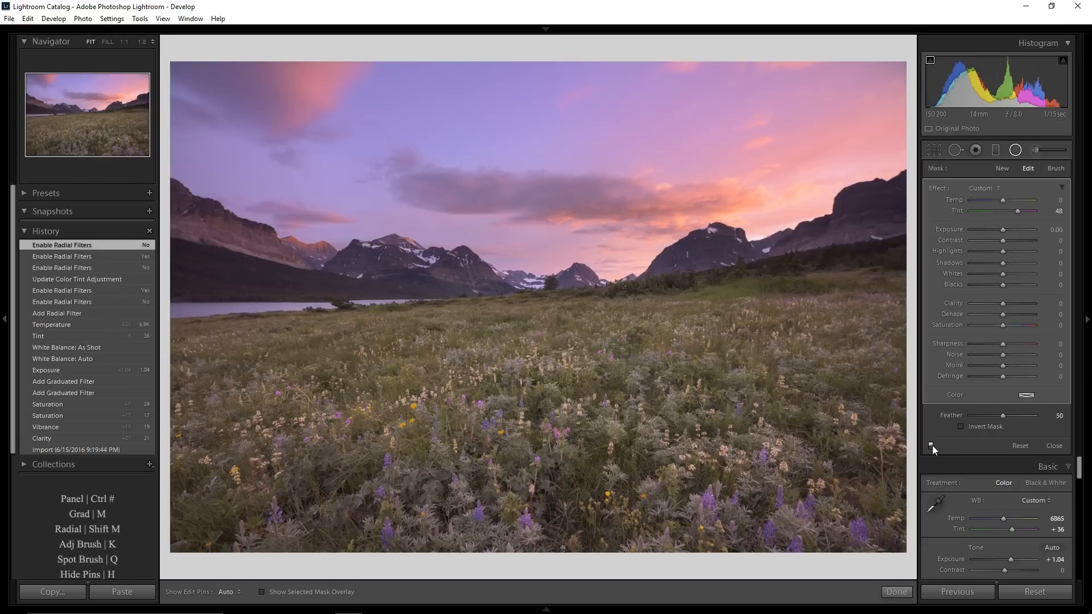
left_click(931, 445)
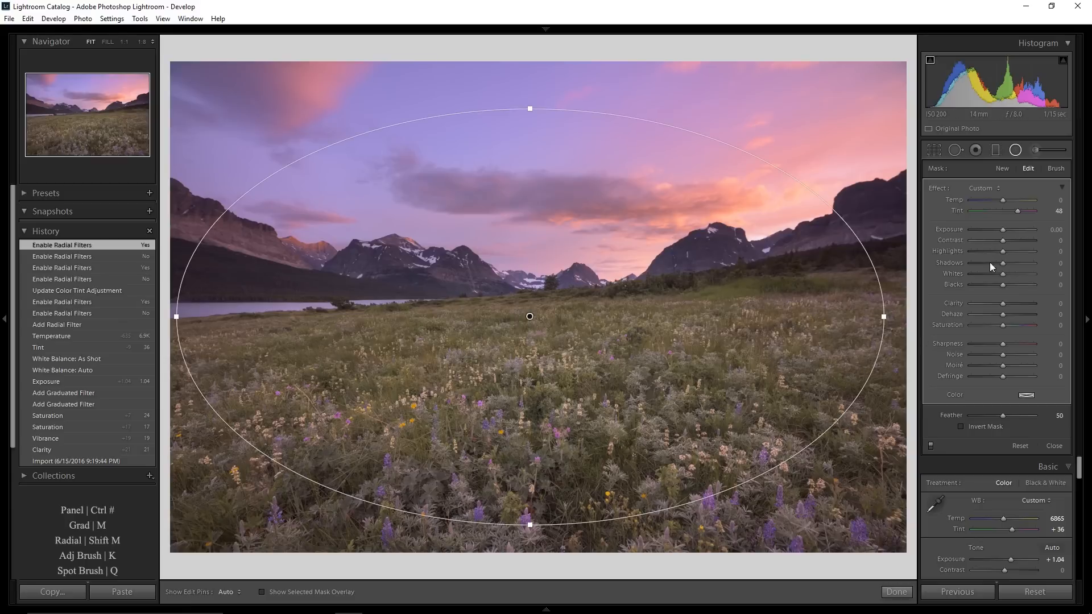
Save the radial filter's current settings as a new preset named Lens Color Correction and check it in the effect preset list.
left_click(988, 187)
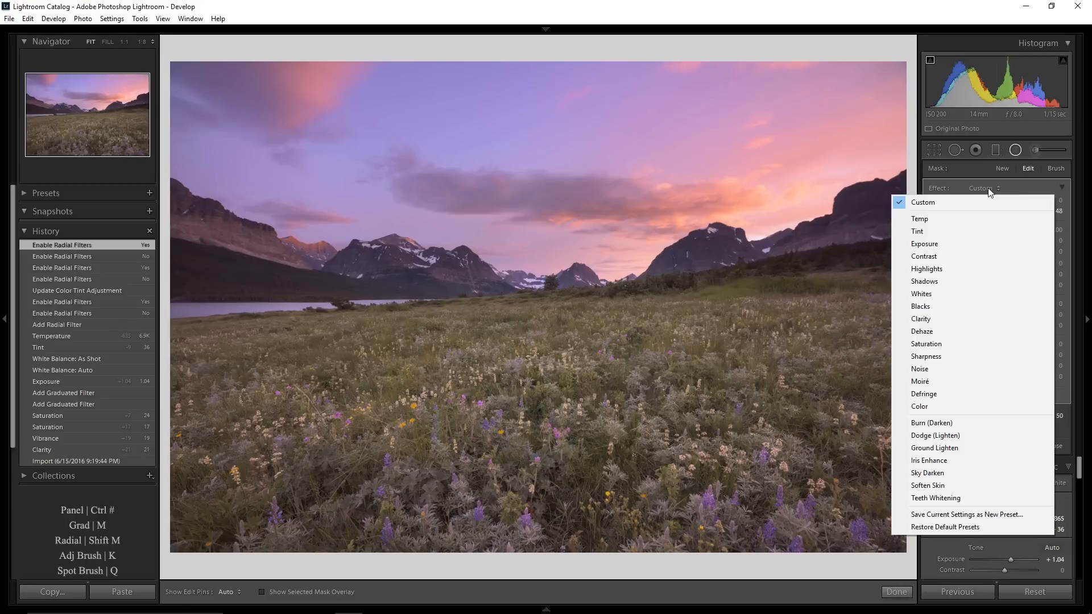
left_click(971, 514)
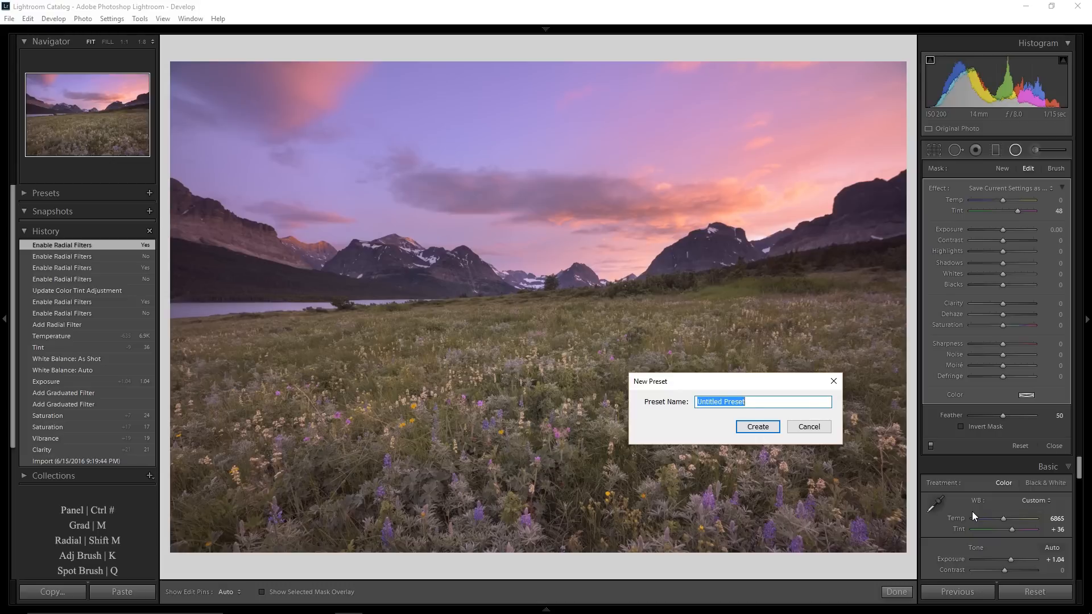
type("Lens Color Correction")
key("Return")
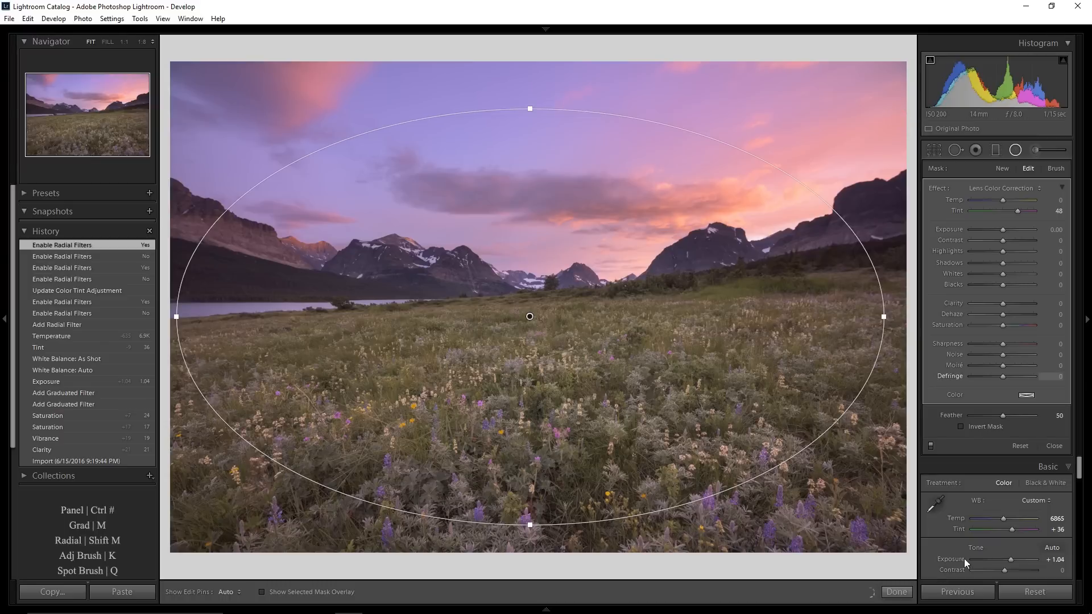
left_click(1019, 187)
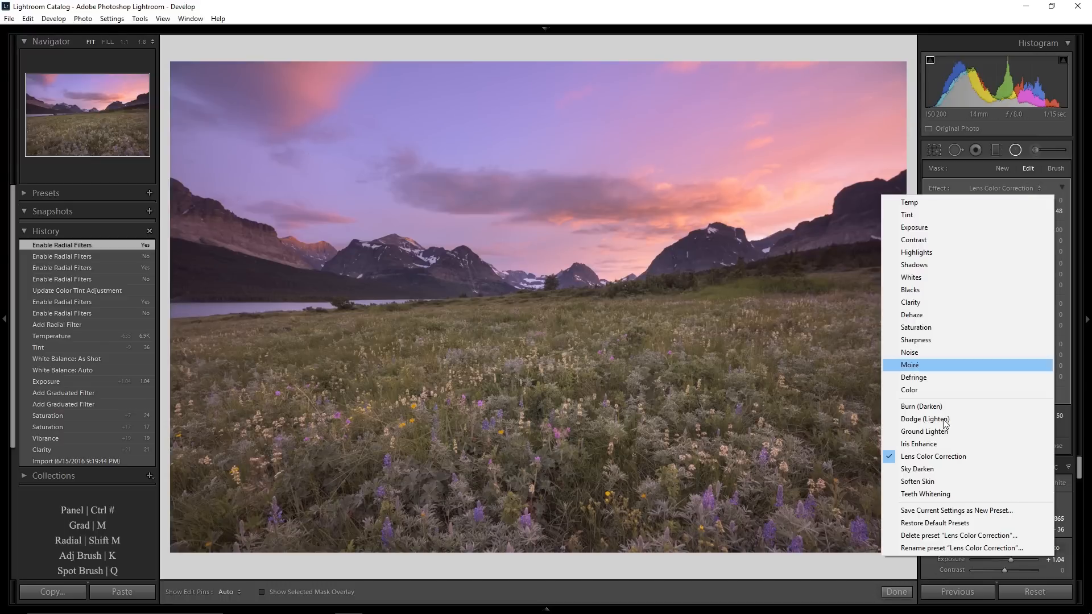
left_click(840, 13)
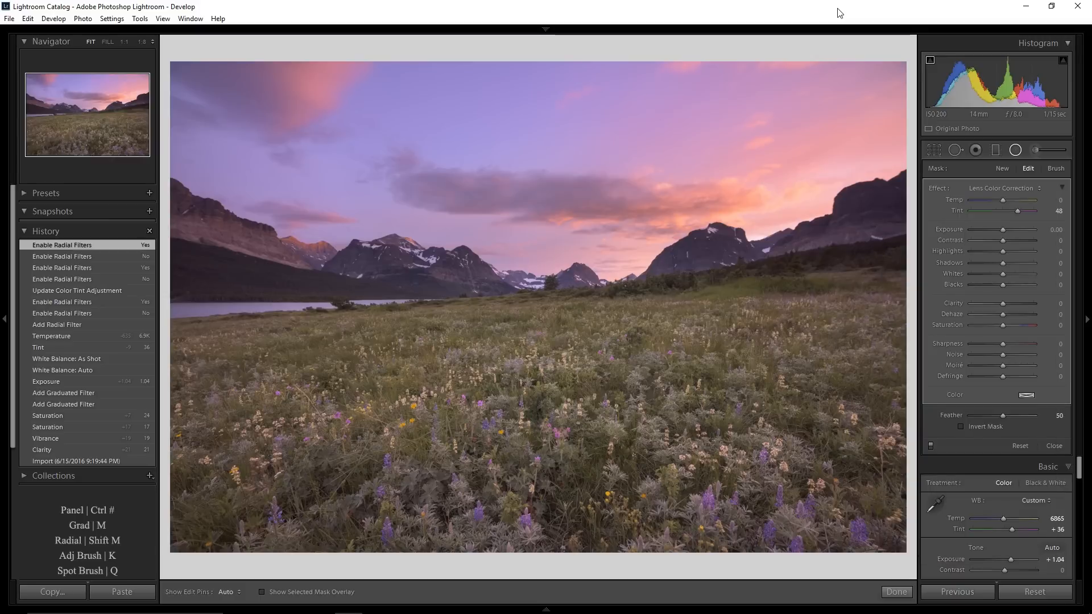